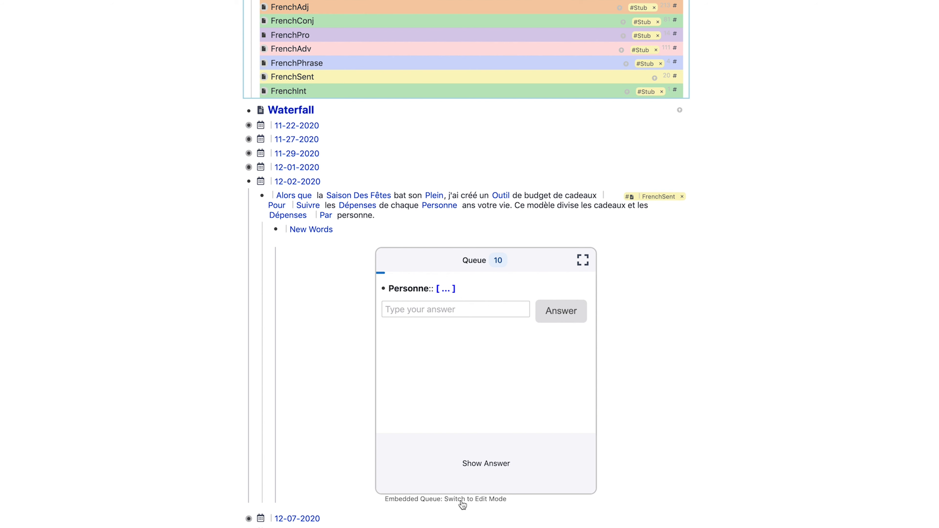
Step: Answer the Personne flashcard with "person" in the 12-02-2020 embedded queue and switch the queue to edit mode
left_click(457, 304)
type("person")
key("Return")
key("Return")
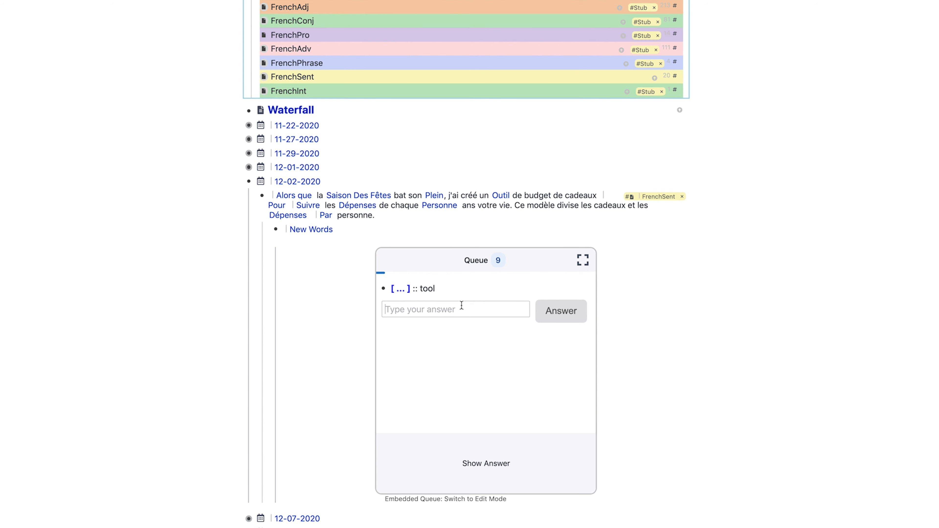
left_click(497, 499)
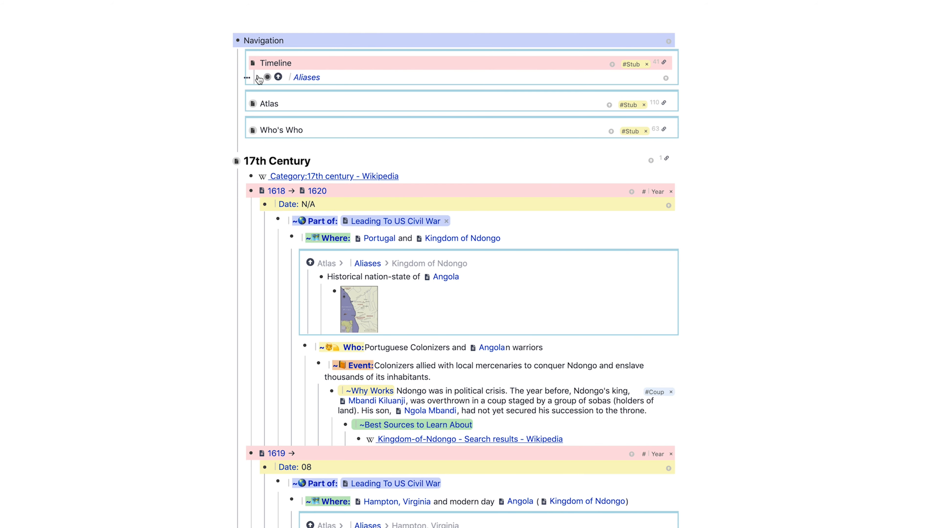
Step: Expand the Aliases list in the Timeline portal and look through its years
left_click(258, 77)
scroll(318, 132, "down", 15)
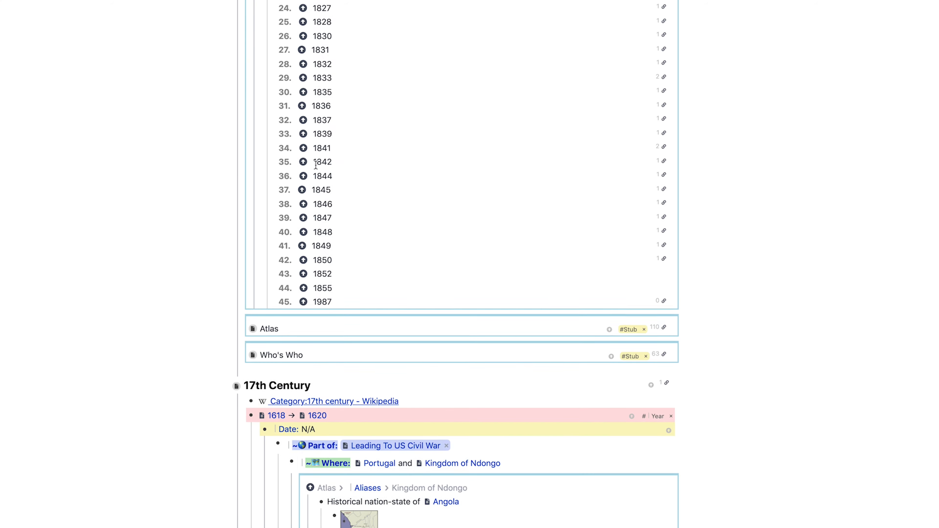
scroll(312, 175, "down", 5)
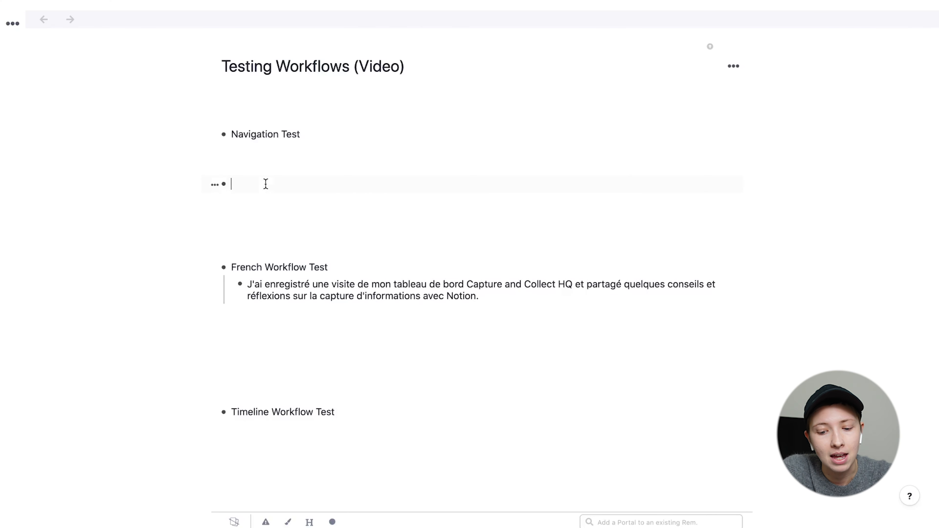
Step: Open the Main document through the document search and look over its contents
key("super+o")
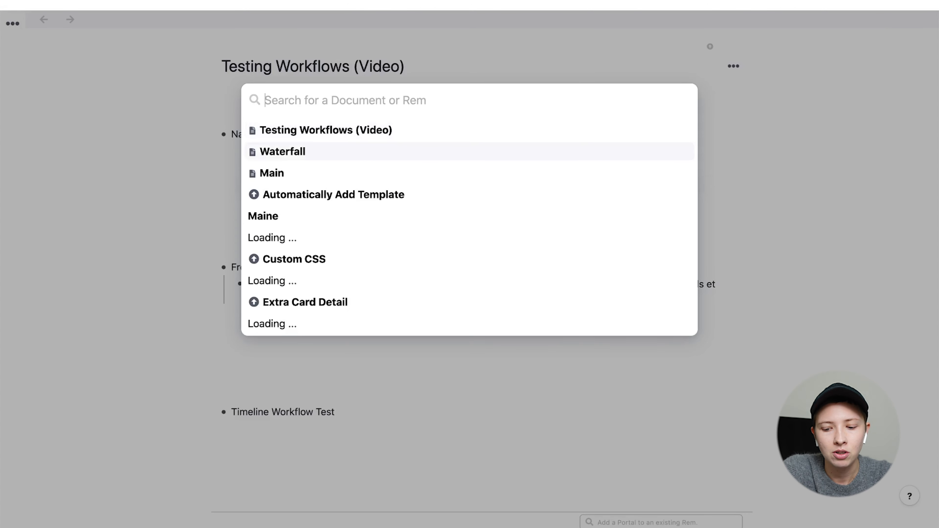
key("Down")
key("Return")
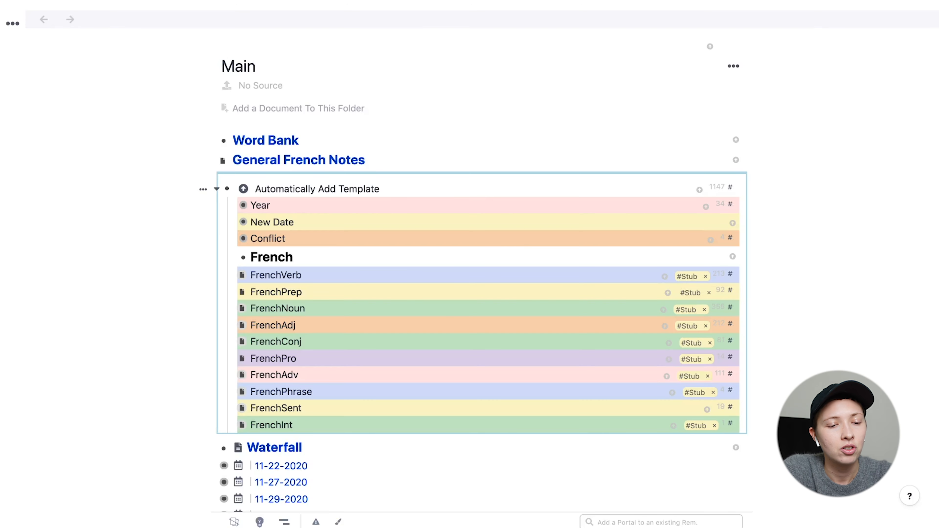
scroll(405, 189, "down", 1)
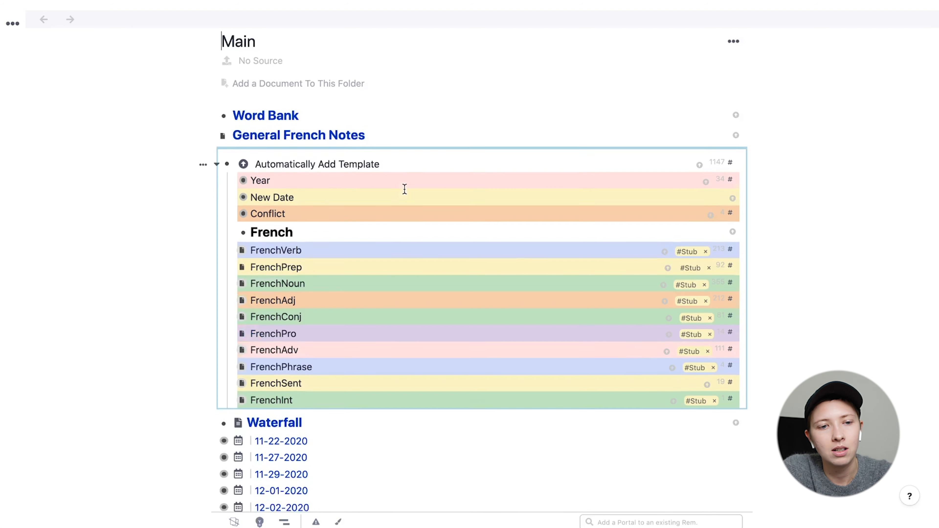
Step: Open the Word Bank document listed in Main and examine its tagged French words
scroll(404, 188, "down", 1)
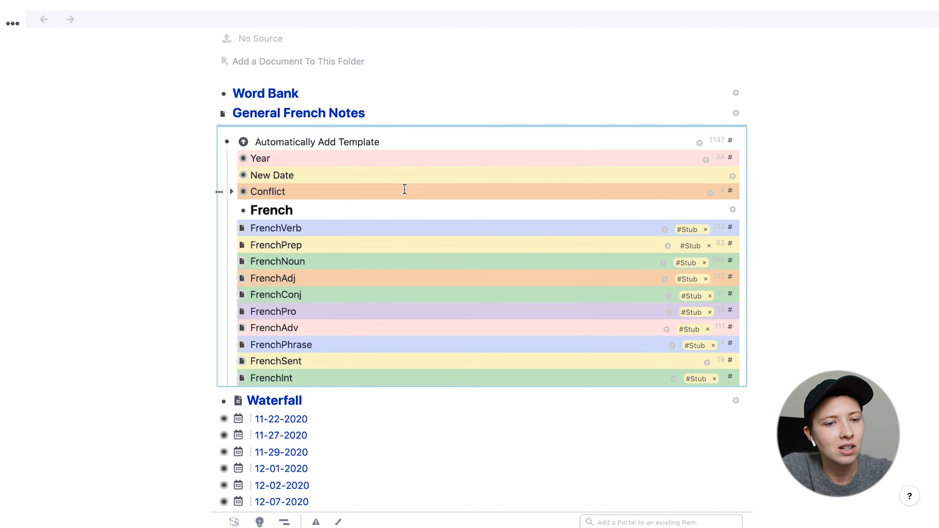
double_click(257, 91)
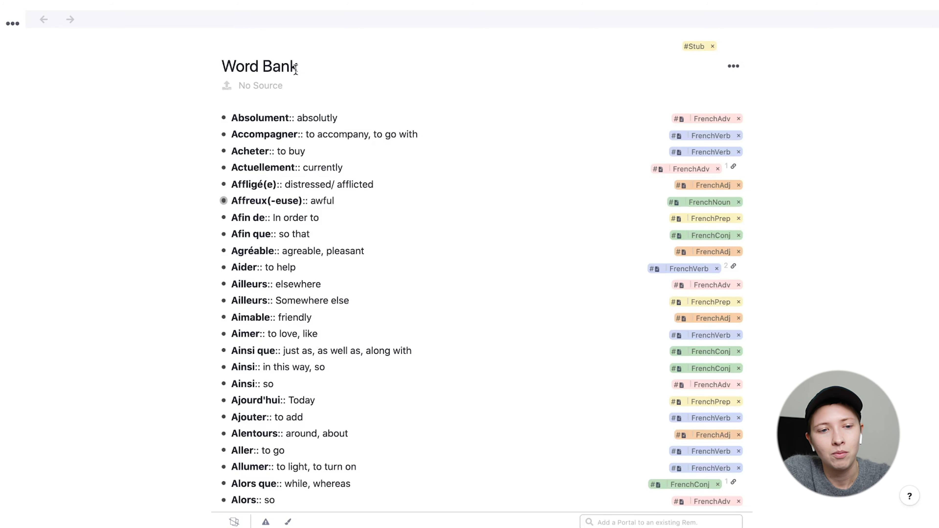
left_click(321, 117)
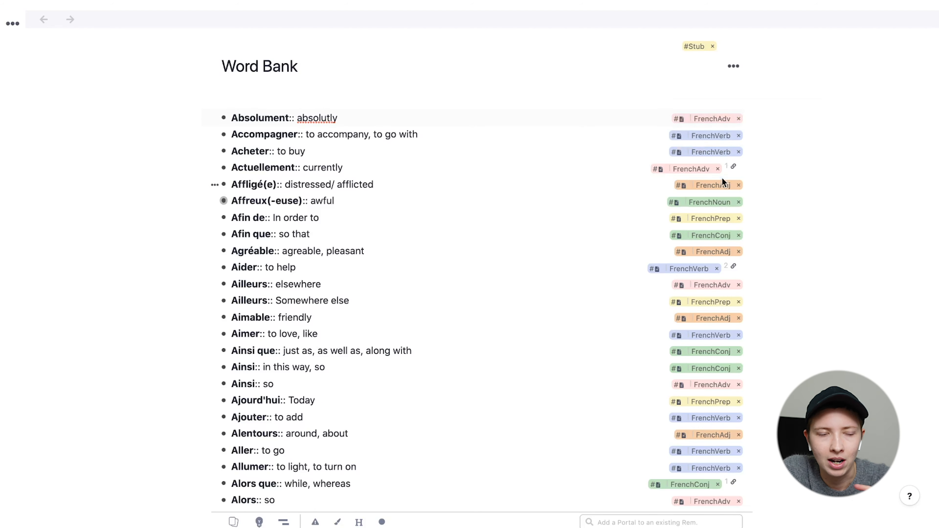
Step: Return to the Main document and examine the French tags in the Automatically Add Template portal
key("super+o")
type("main")
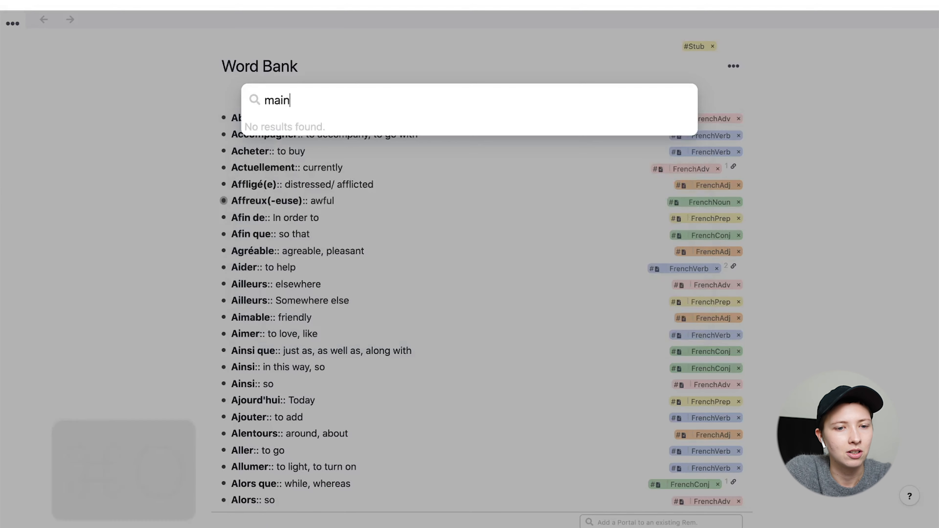
key("Return")
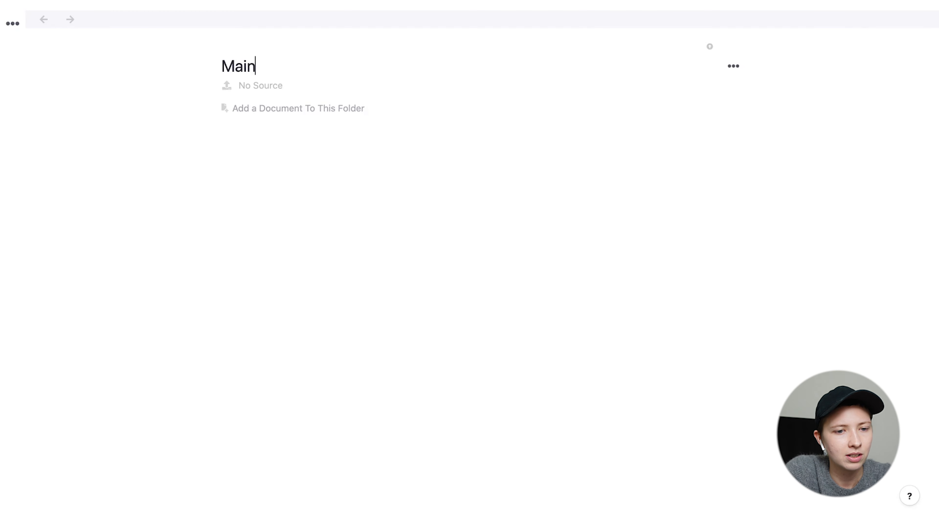
scroll(222, 187, "down", 2)
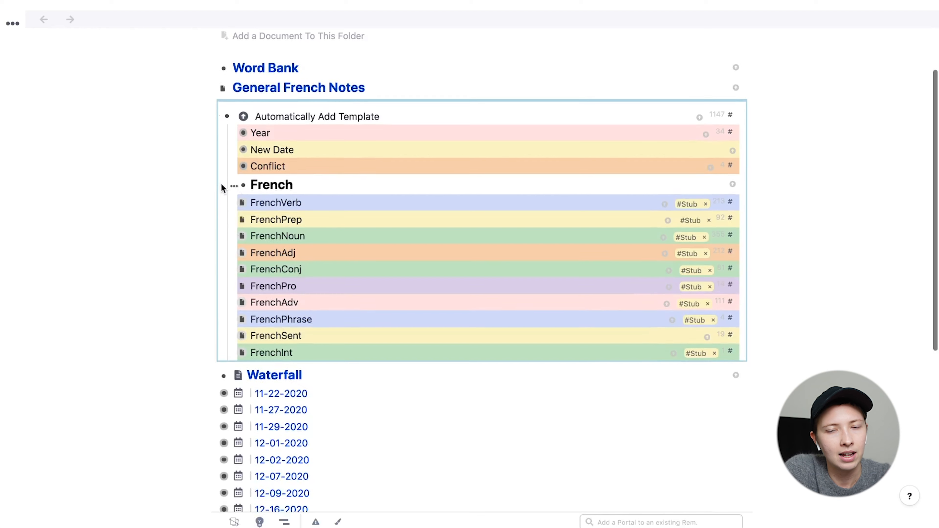
left_click(321, 236)
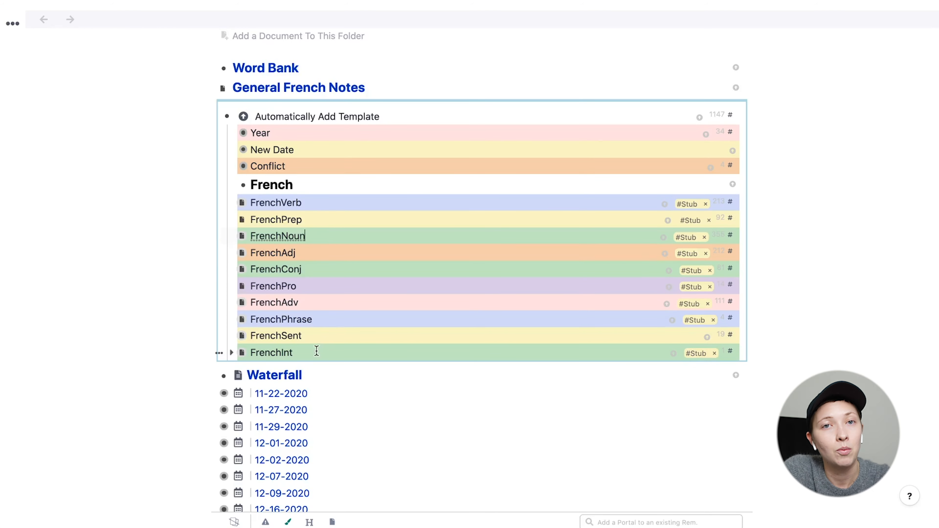
scroll(316, 350, "up", 1)
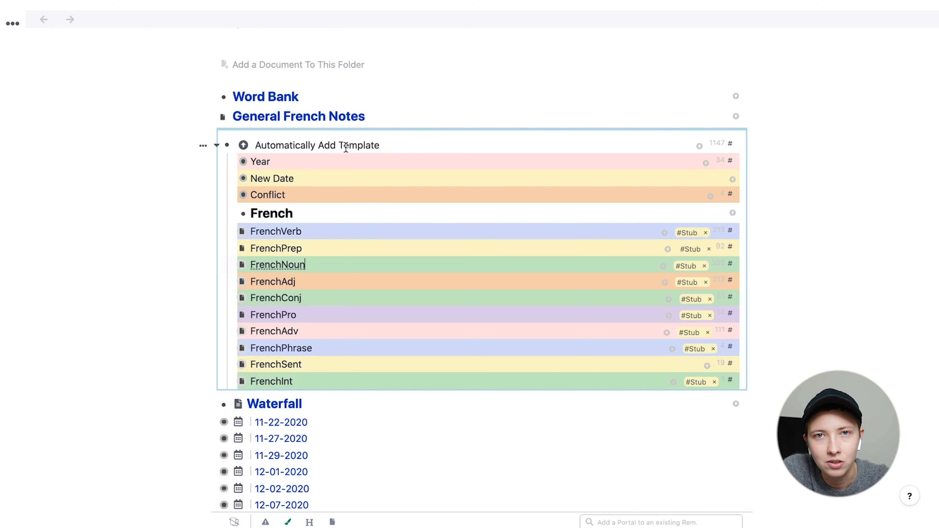
scroll(668, 273, "down", 2)
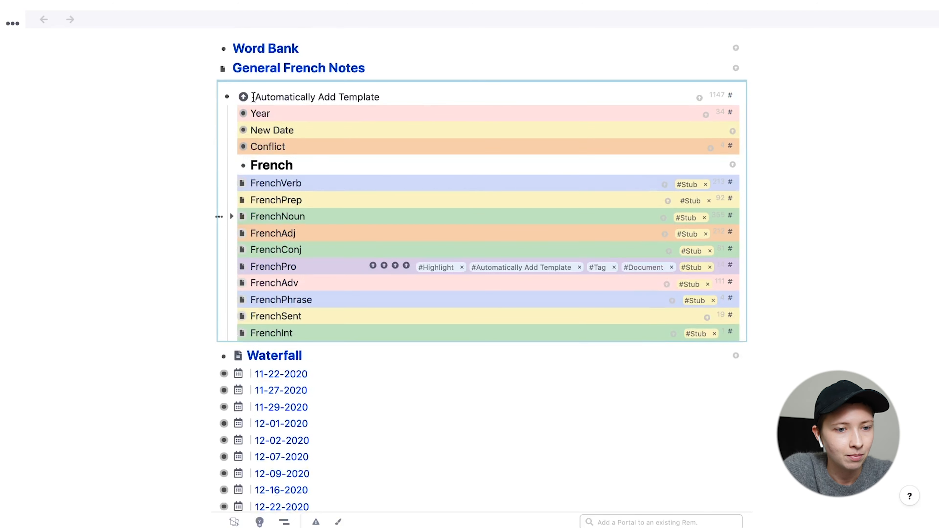
Step: Remove the Automatically Add Template portal and add an empty rem below General French Notes
left_click(209, 89)
left_click(251, 125)
key("Return")
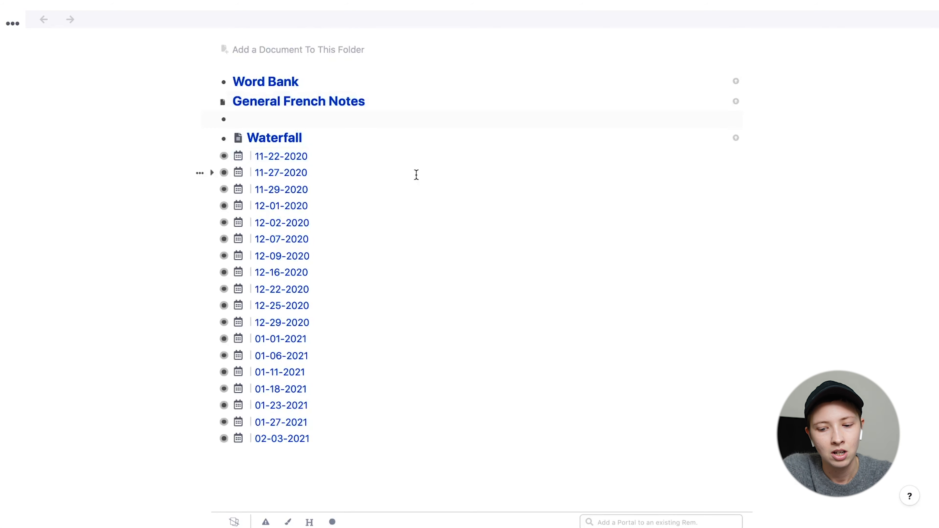
type("[[")
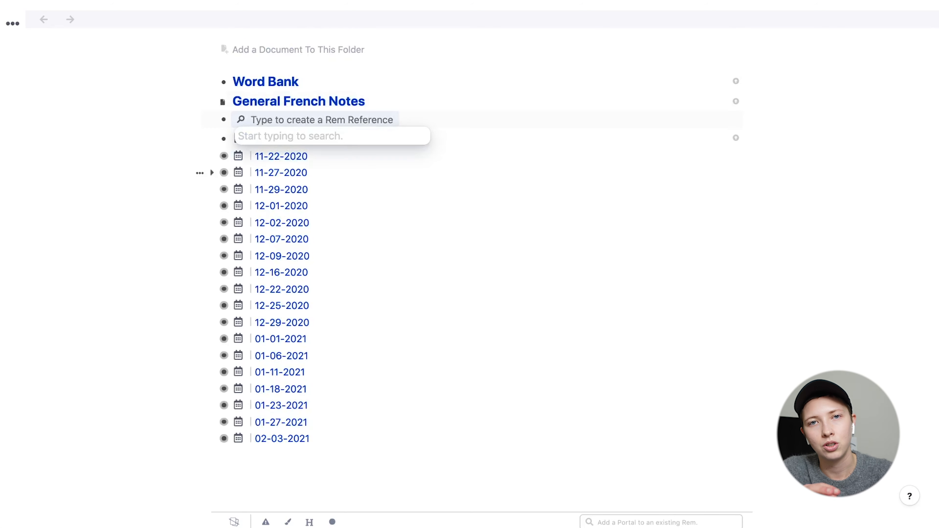
key("BackSpace")
key("BackSpace")
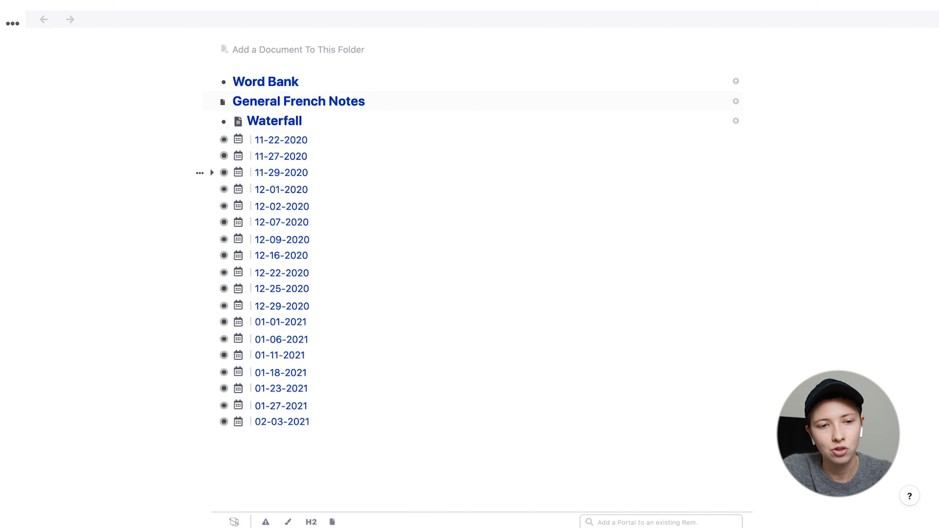
Step: Add a rem below General French Notes containing a reference to Automatically Add Template
key("Return")
type("[")
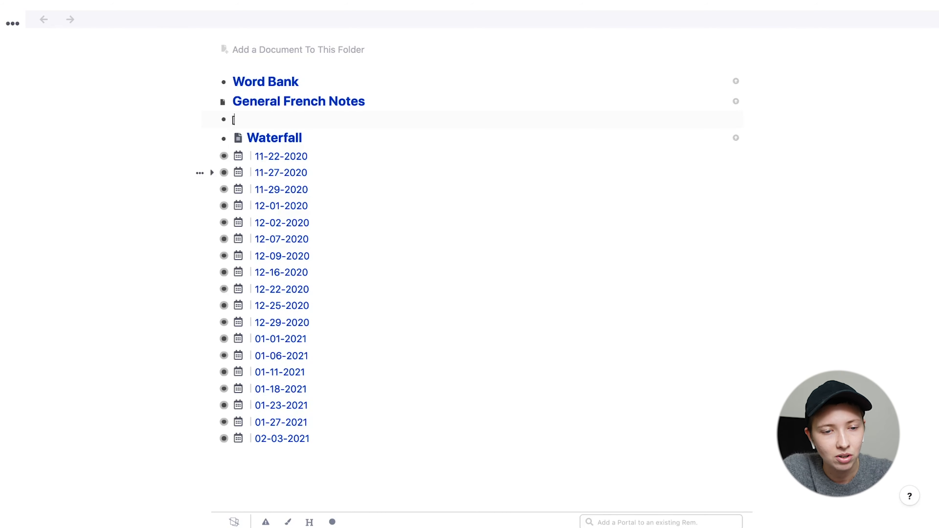
type("[")
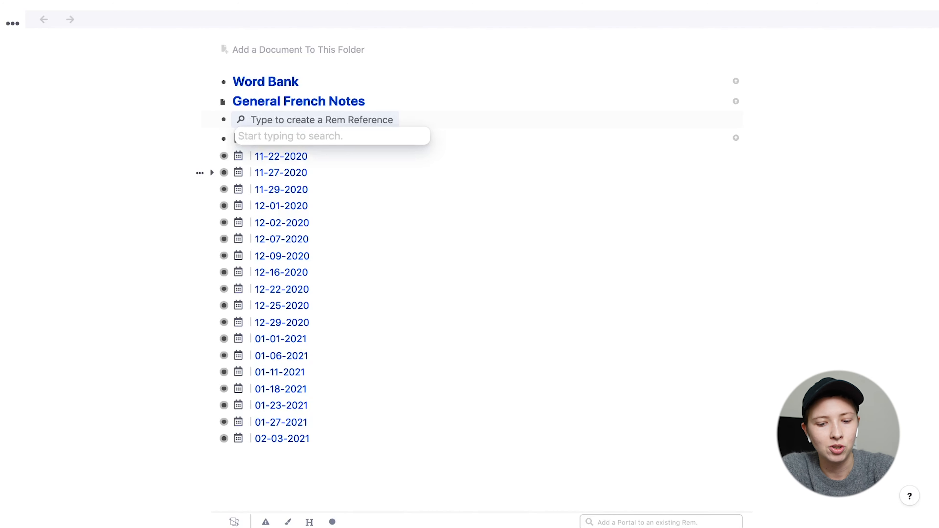
type("Autom")
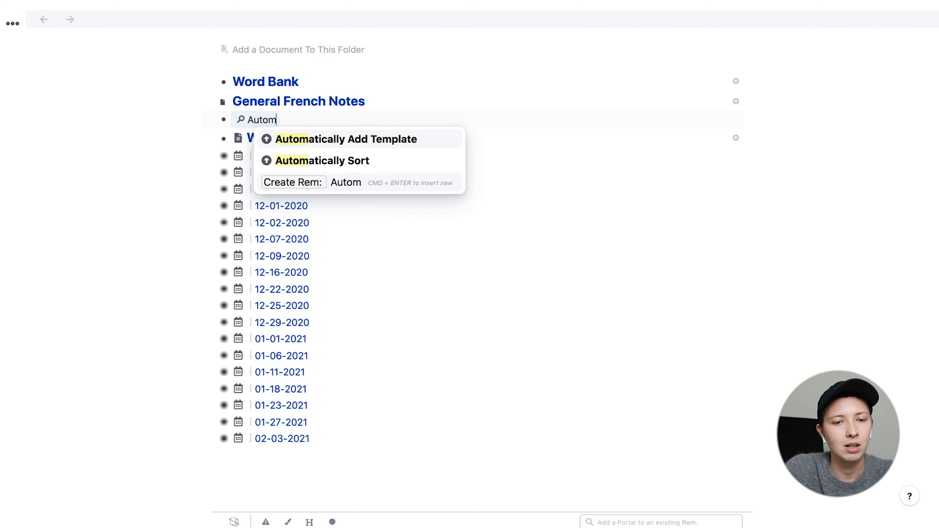
key("Return")
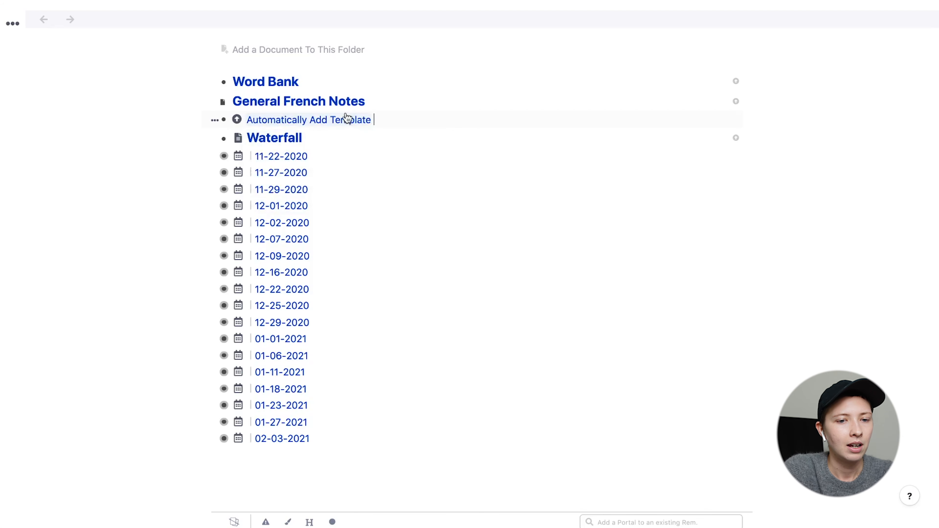
Step: Insert the referenced Automatically Add Template rem into the document as a portal, and remove the portal and reference
left_click(345, 121)
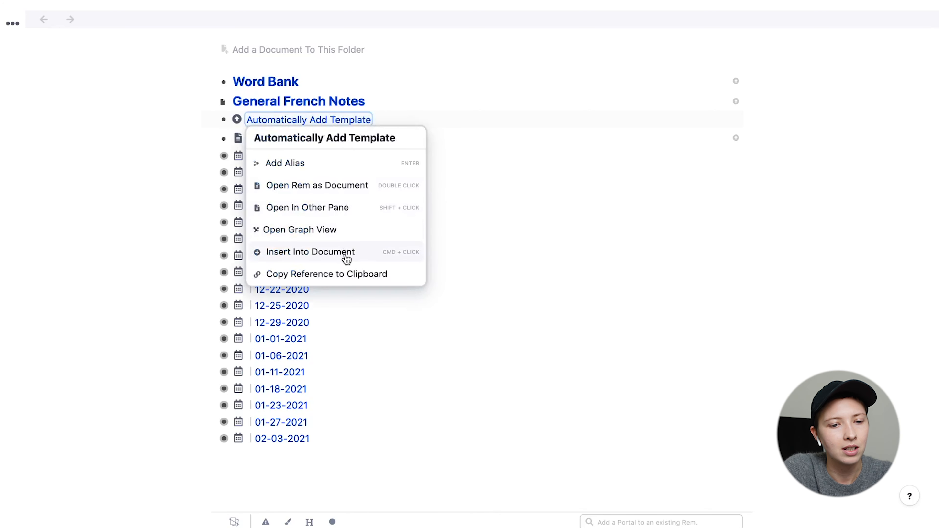
left_click(320, 123)
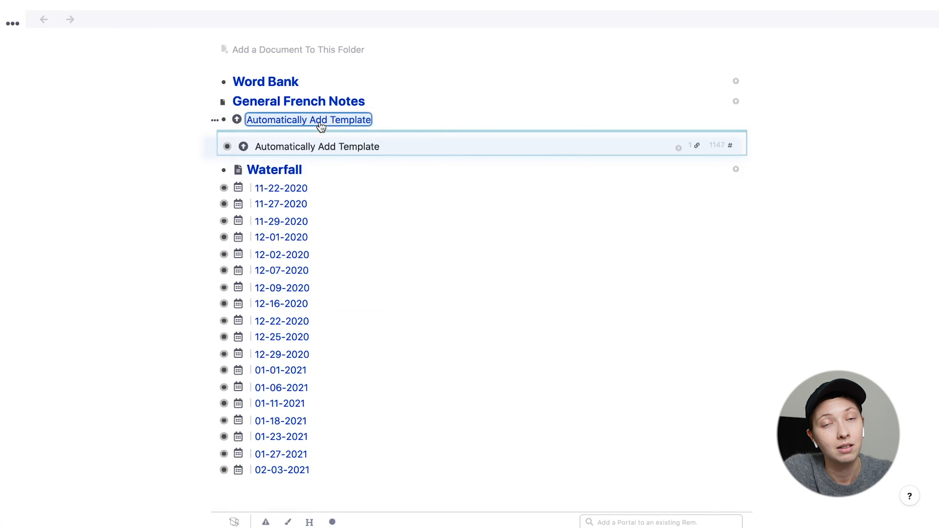
left_click(215, 148)
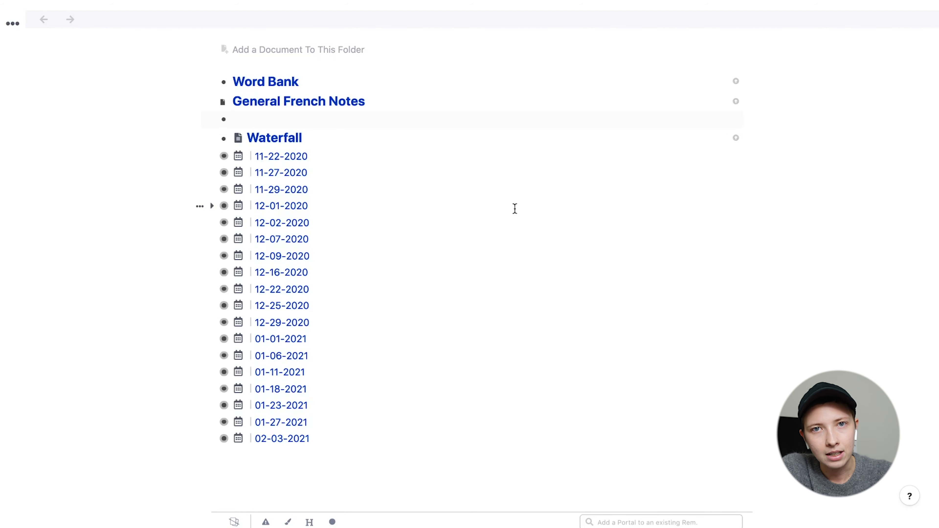
Step: Add a portal to the existing Automatically Add Template rem below General French Notes
left_click(652, 518)
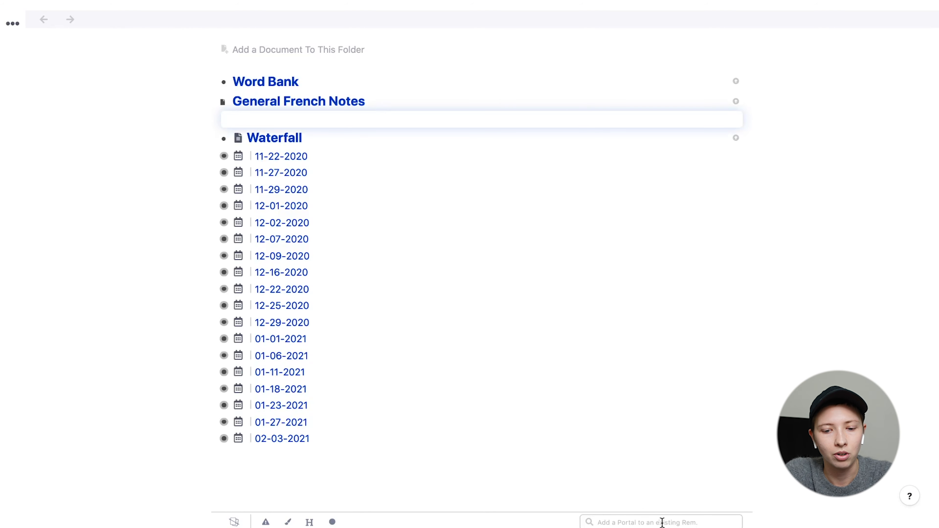
left_click(644, 521)
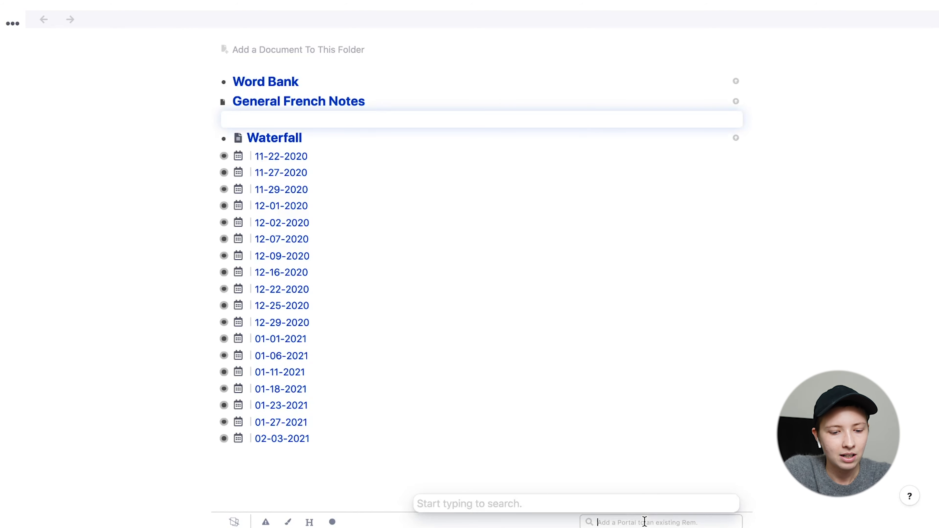
type("Autom")
key("Return")
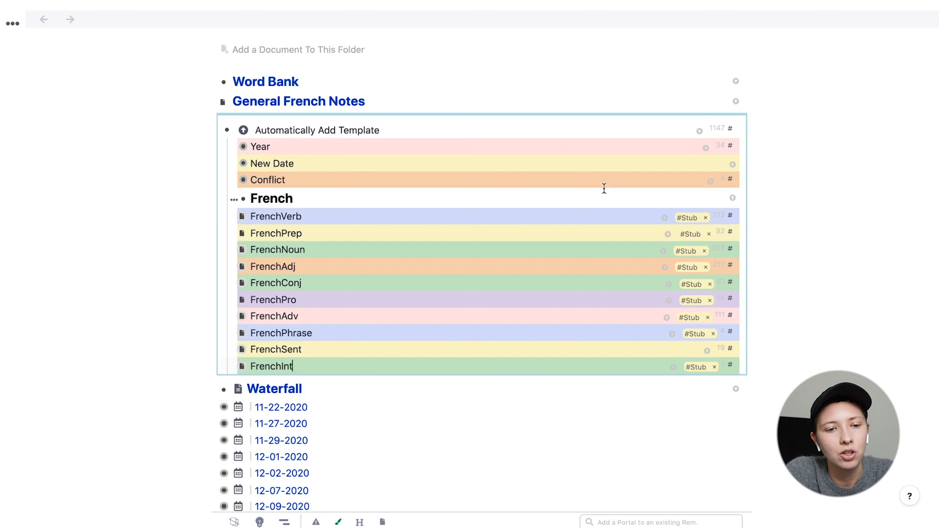
Step: Add a search portal under FrenchVerb listing all rems tagged with it, and look through the listed verbs
left_click(734, 218)
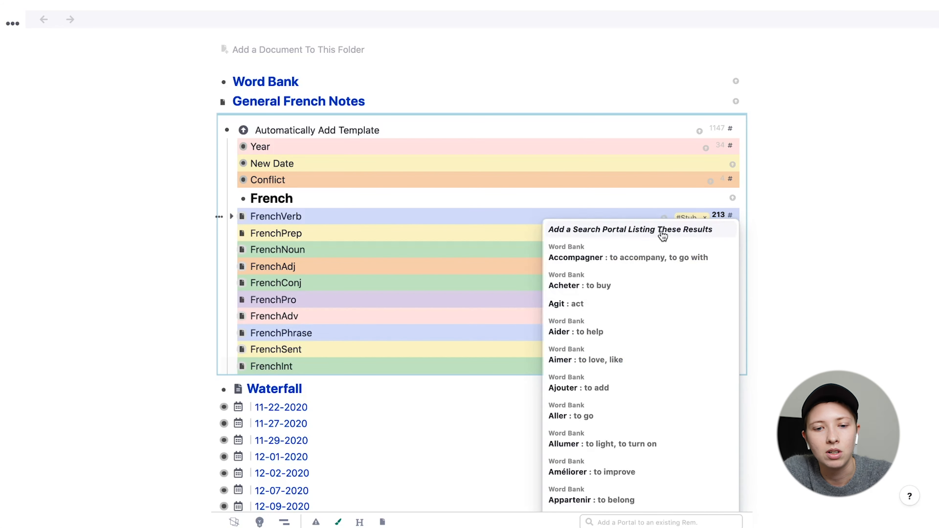
left_click(662, 233)
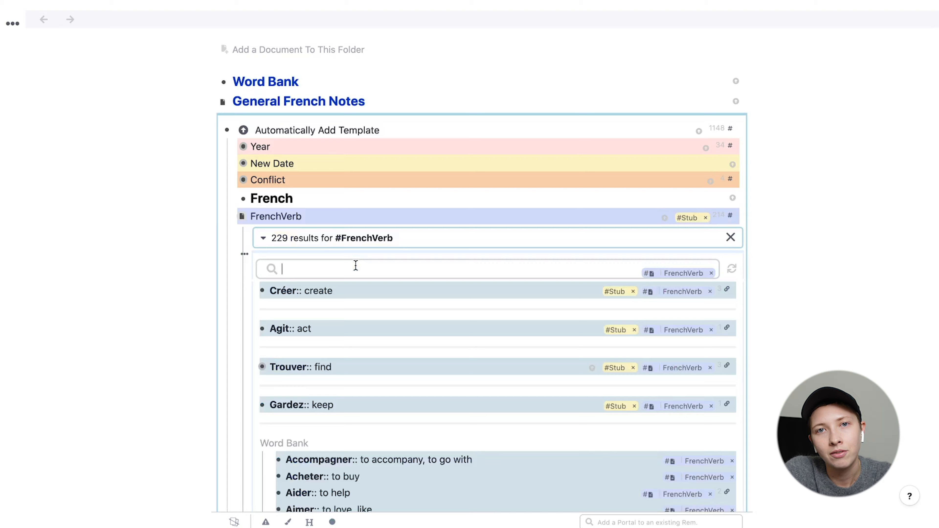
scroll(355, 265, "down", 12)
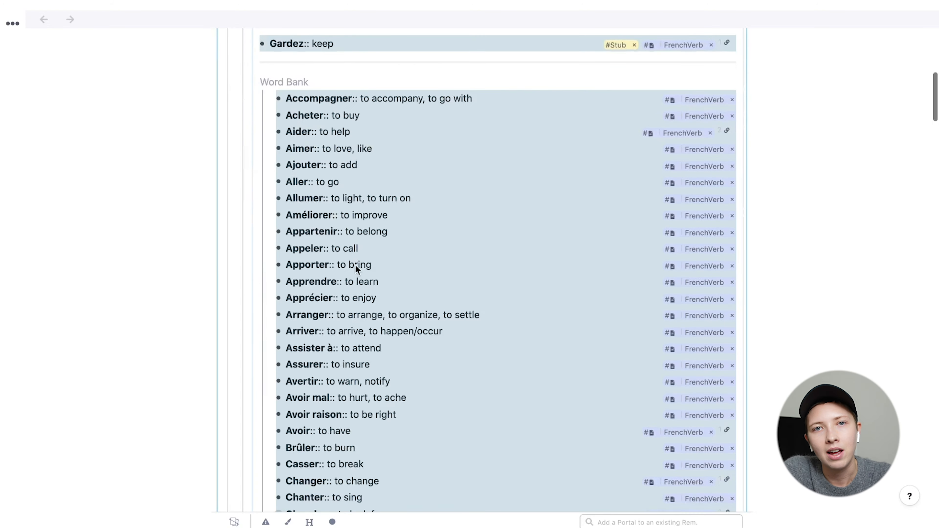
scroll(355, 265, "down", 5)
scroll(355, 265, "up", 15)
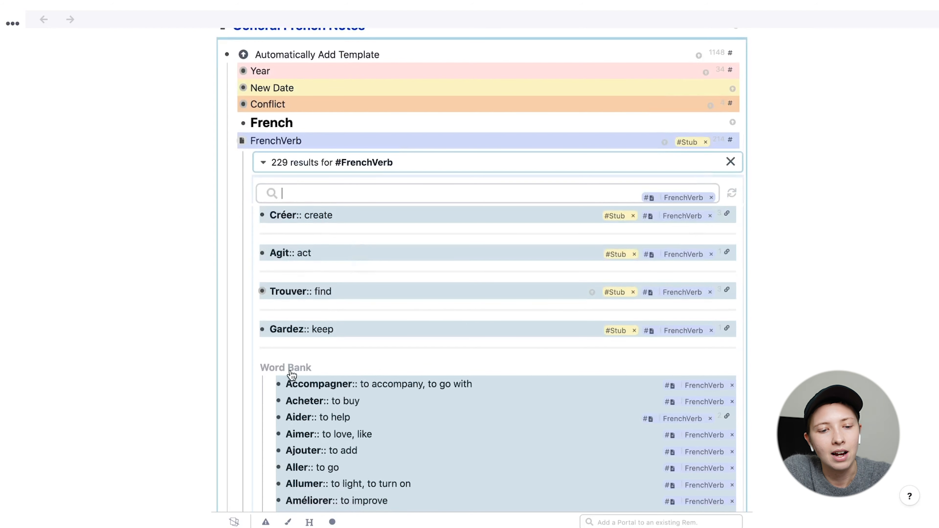
scroll(323, 385, "down", 2)
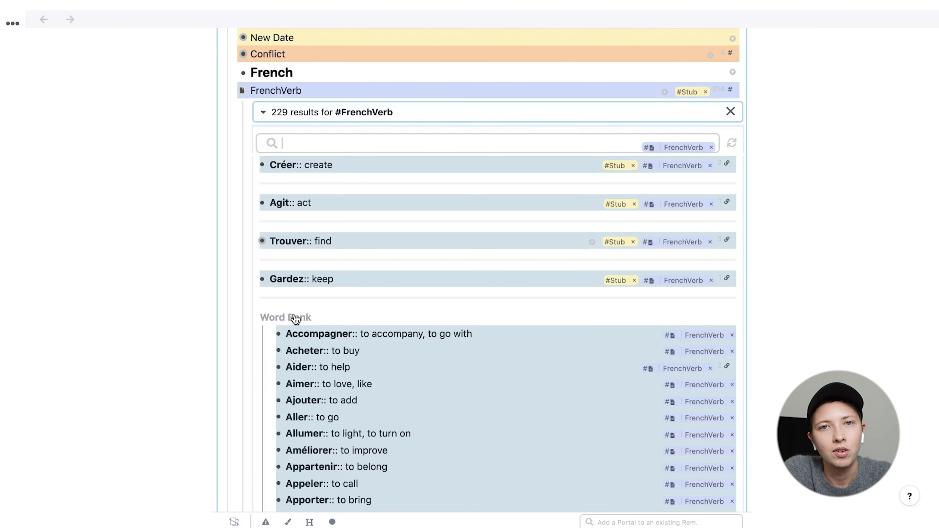
scroll(295, 319, "up", 1)
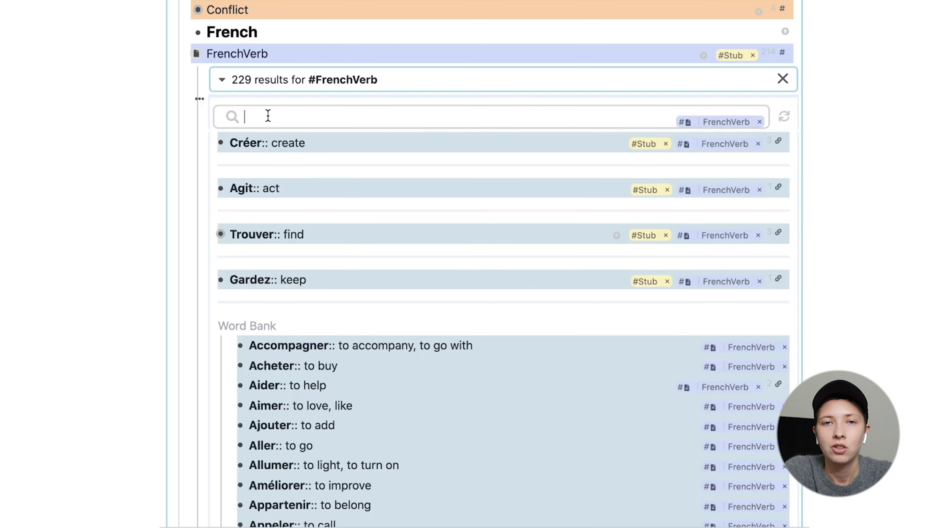
Step: Filter the FrenchVerb search portal with isDescendant: followed by a rem reference looked up as Word
type("isD")
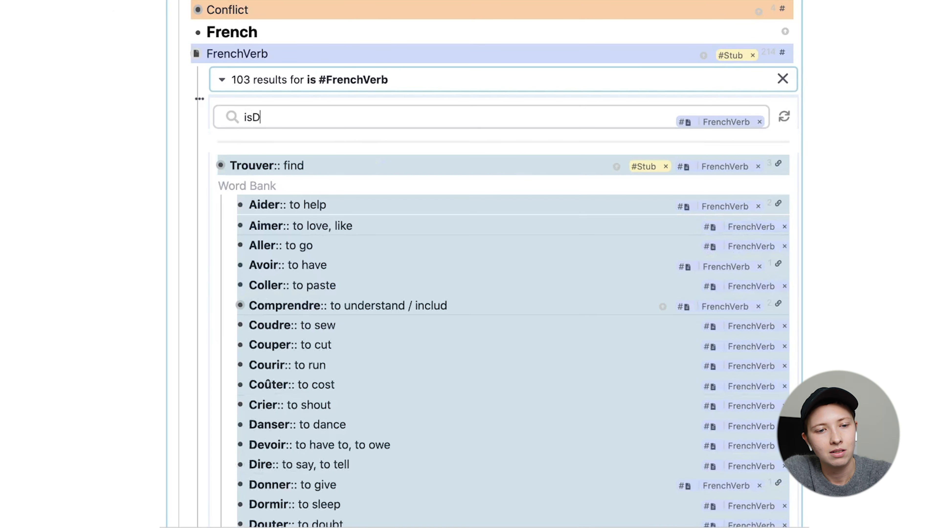
type("escenda")
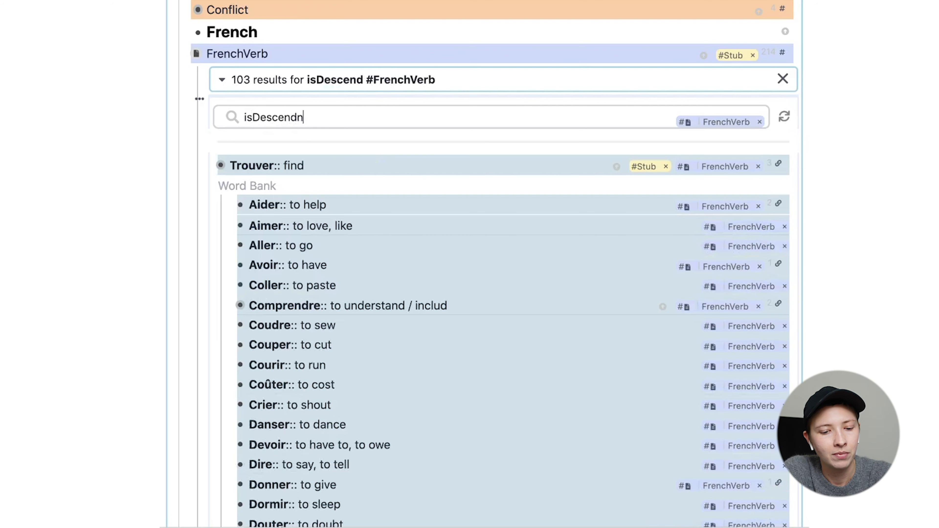
type("nt:")
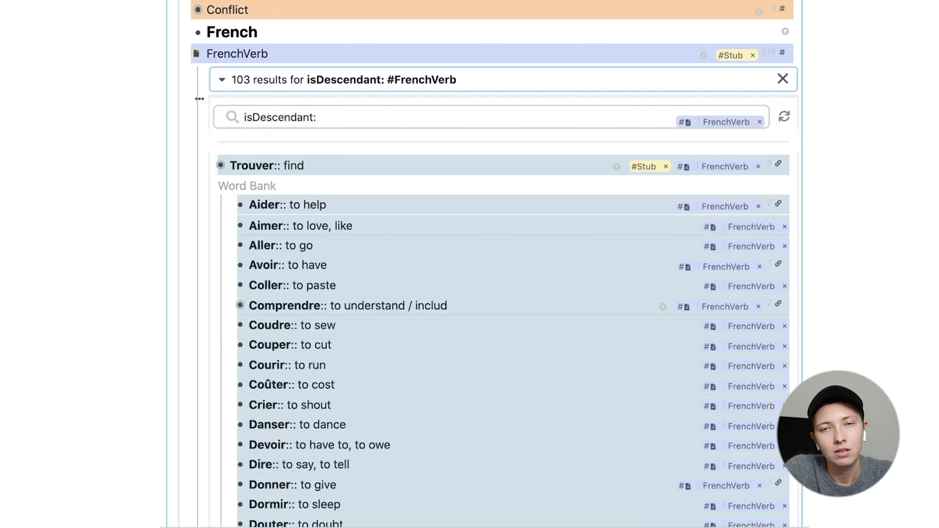
type(" [[")
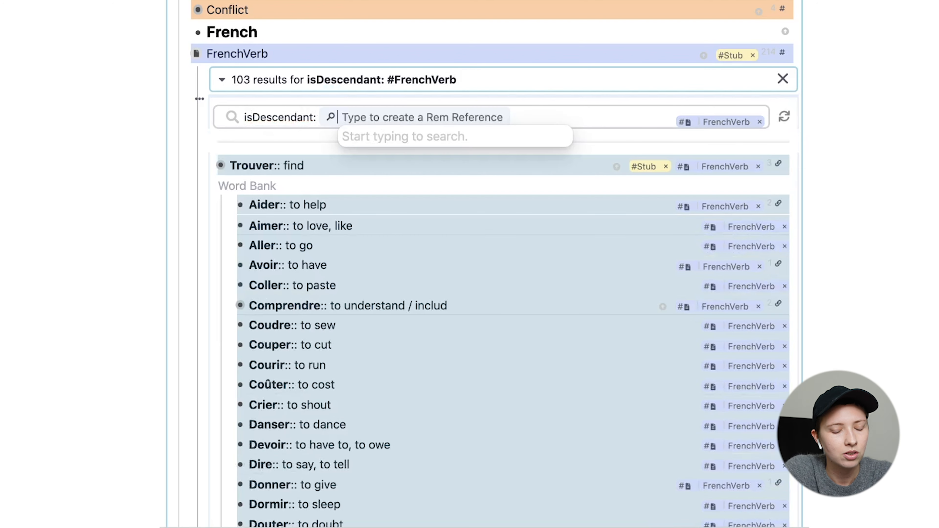
type("Words")
key("BackSpace")
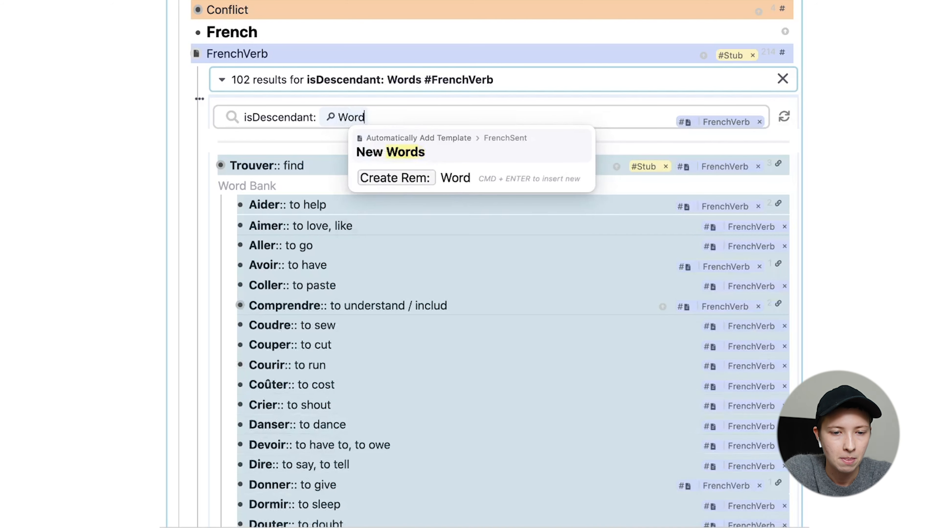
key("Return")
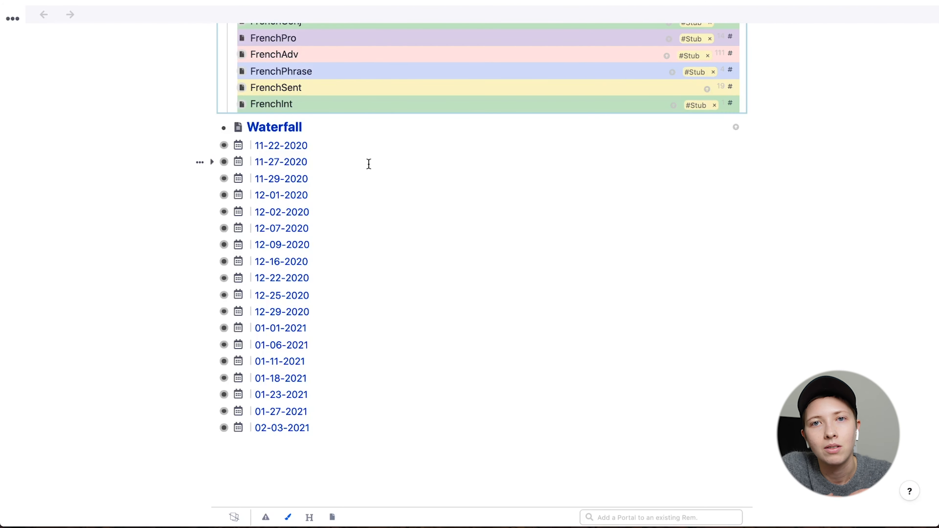
Step: Switch to the website and look through its February 2021 blog posts about Notion templates, dashboards and tricks
scroll(369, 164, "down", 2)
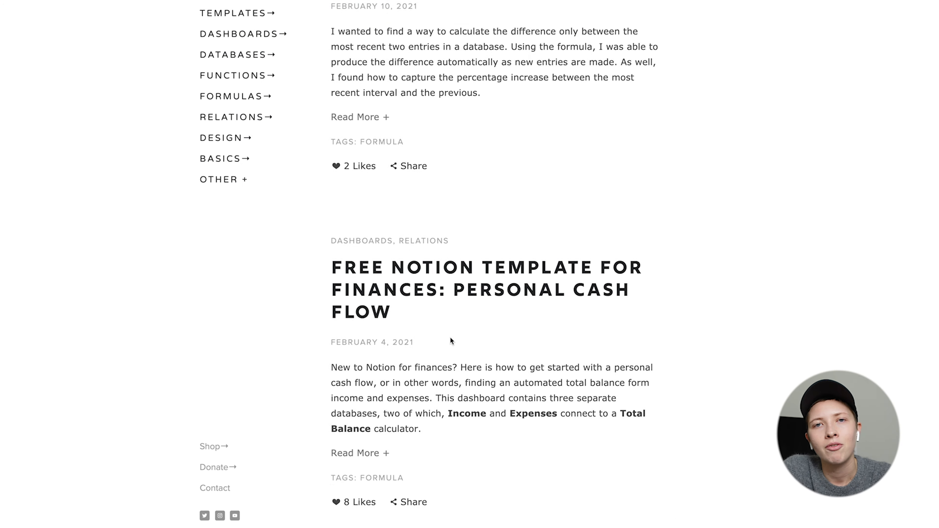
scroll(450, 336, "down", 4)
scroll(458, 319, "down", 8)
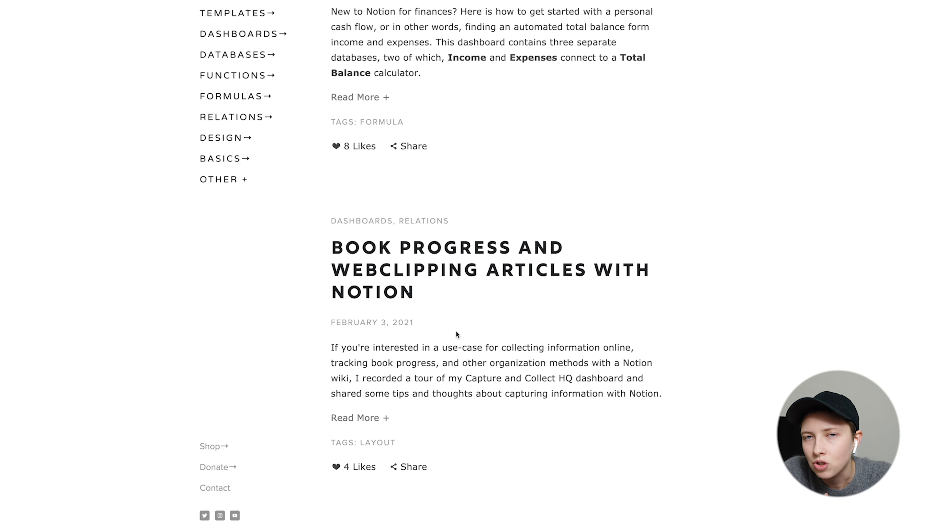
scroll(456, 333, "down", 4)
scroll(451, 338, "down", 7)
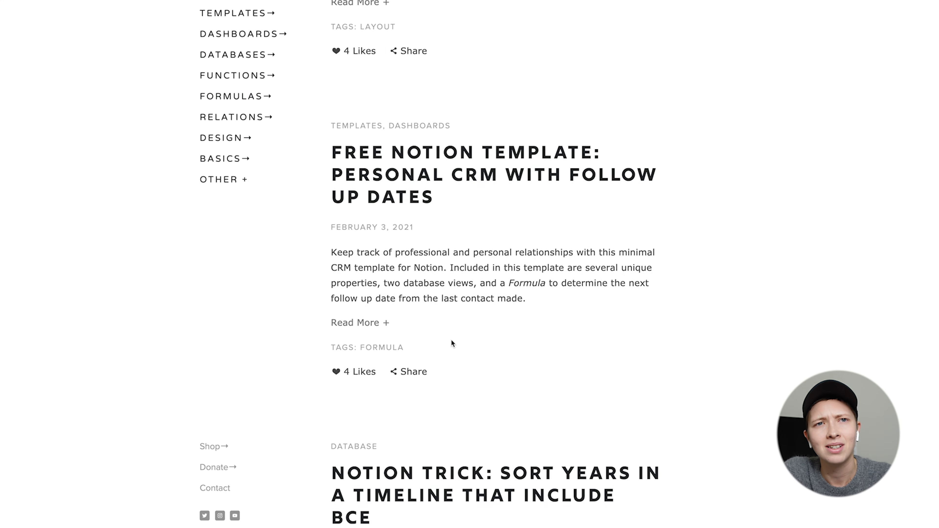
scroll(448, 341, "down", 18)
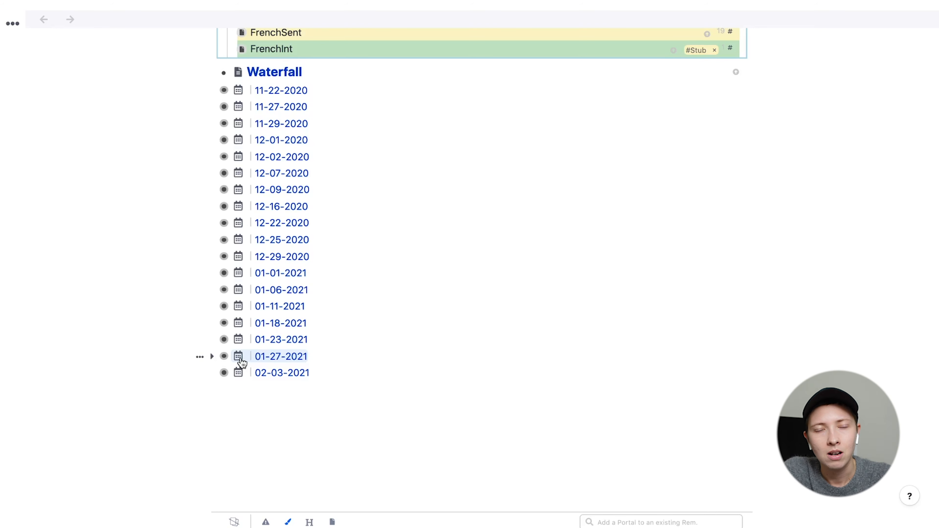
Step: Expand the 11-22-2020 entry and its French sentence under Waterfall, and preview the meaning of the referenced word Efficace
left_click(213, 91)
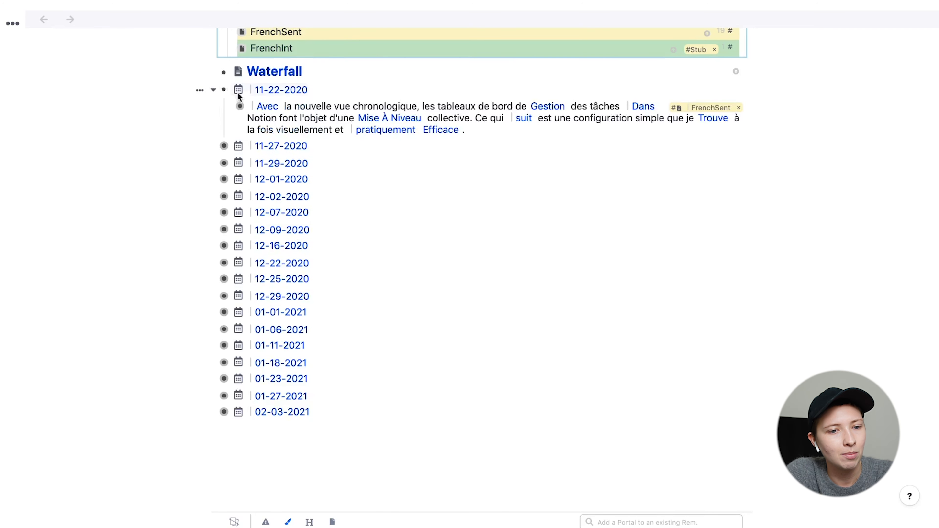
scroll(237, 92, "up", 2)
left_click(229, 139)
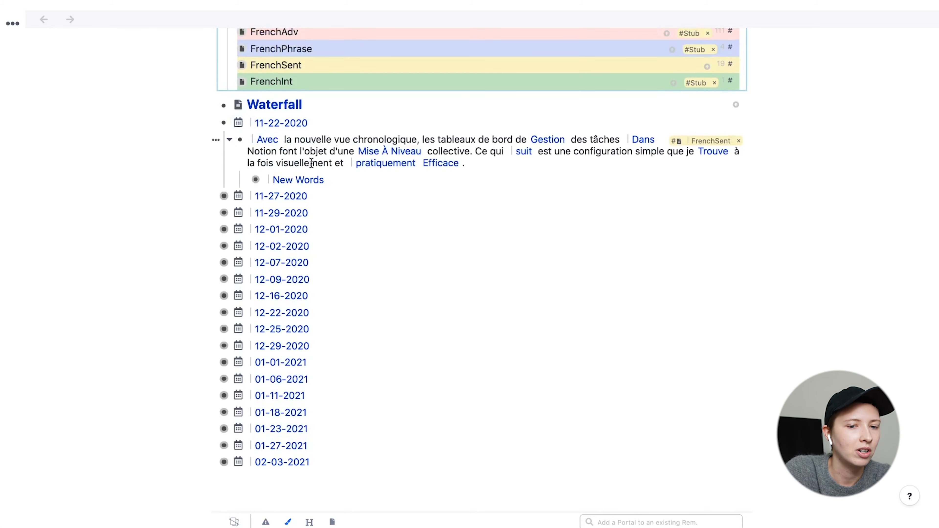
mouse_move(440, 168)
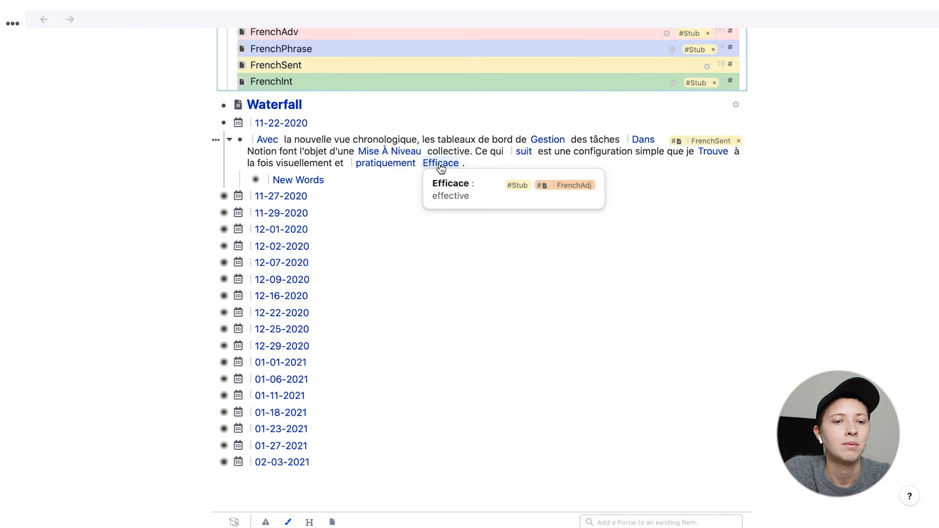
mouse_move(263, 141)
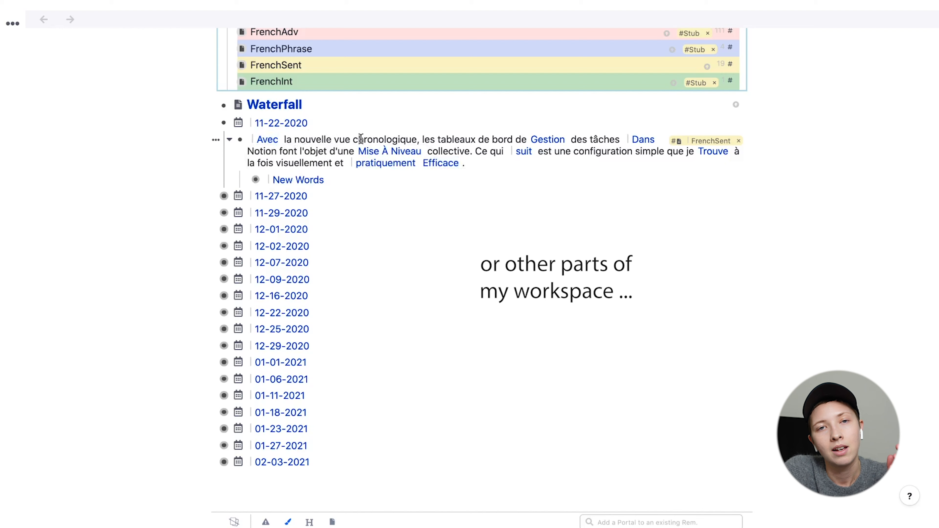
Step: Turn the word vue in the 11-22-2020 sentence into a reference to La vue from the Word Bank
double_click(336, 137)
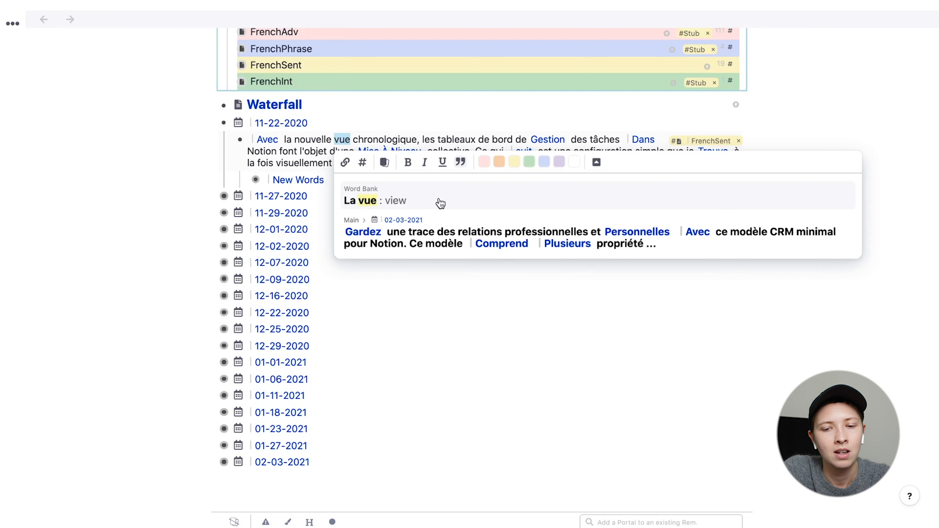
left_click(424, 207)
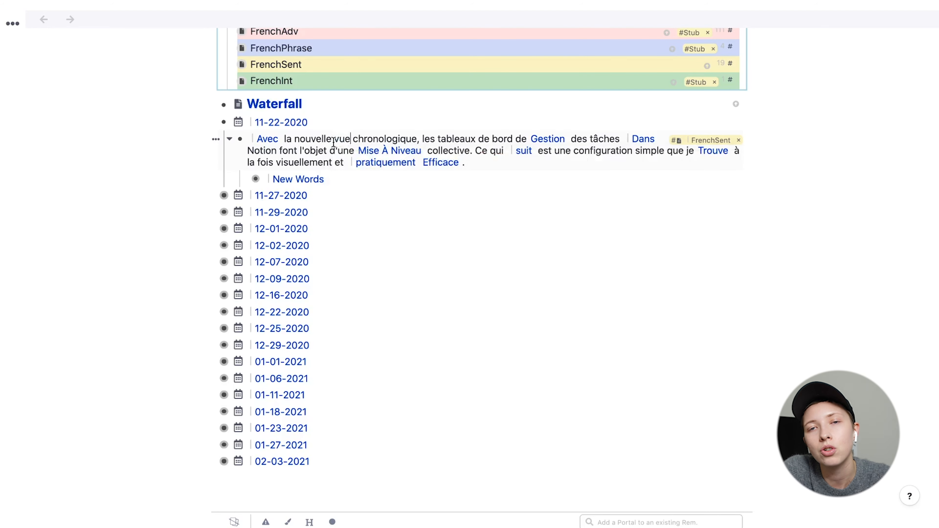
left_click_drag(334, 141, 345, 140)
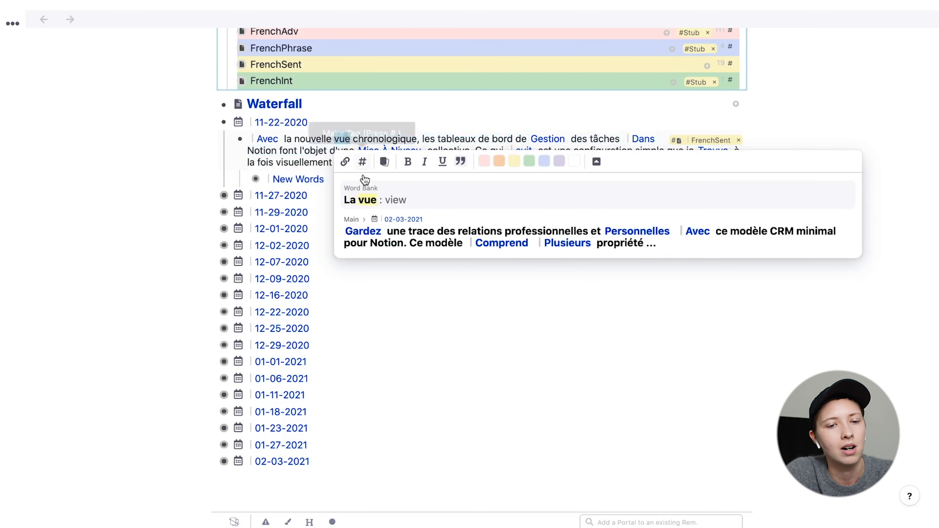
left_click(347, 162)
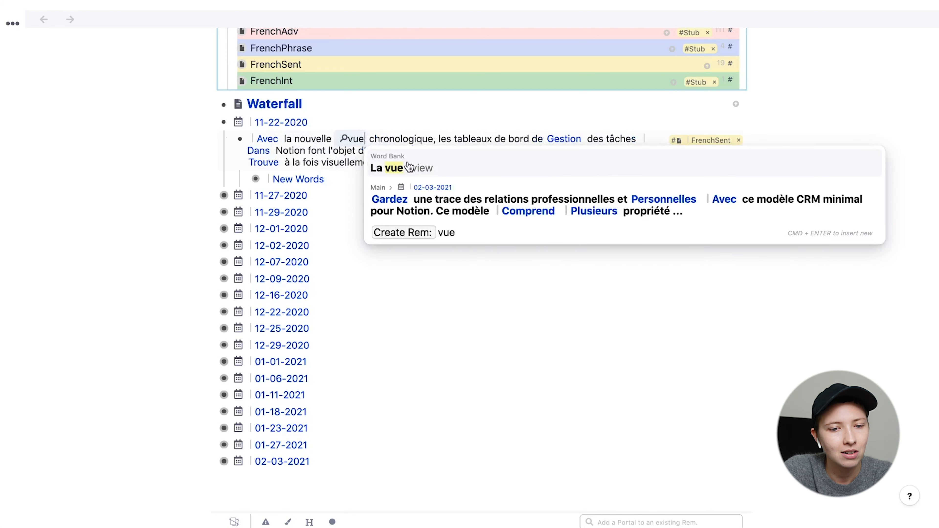
left_click(453, 169)
mouse_move(364, 144)
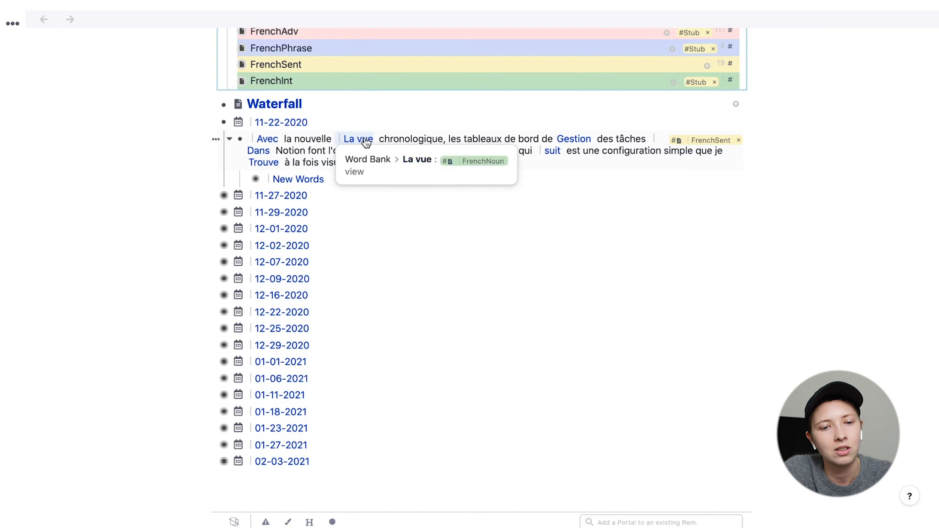
Step: Add the alias vue to the La vue reference in the 11-22-2020 sentence
right_click(366, 142)
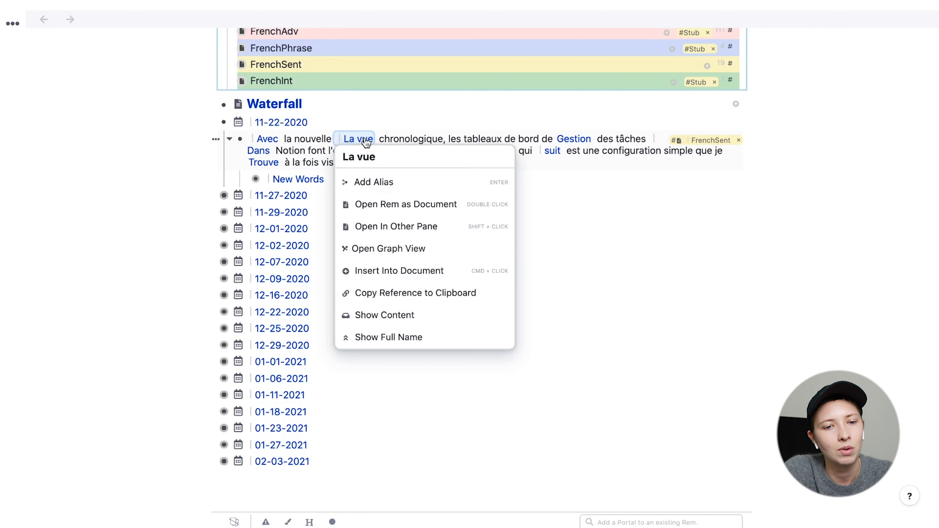
left_click(432, 191)
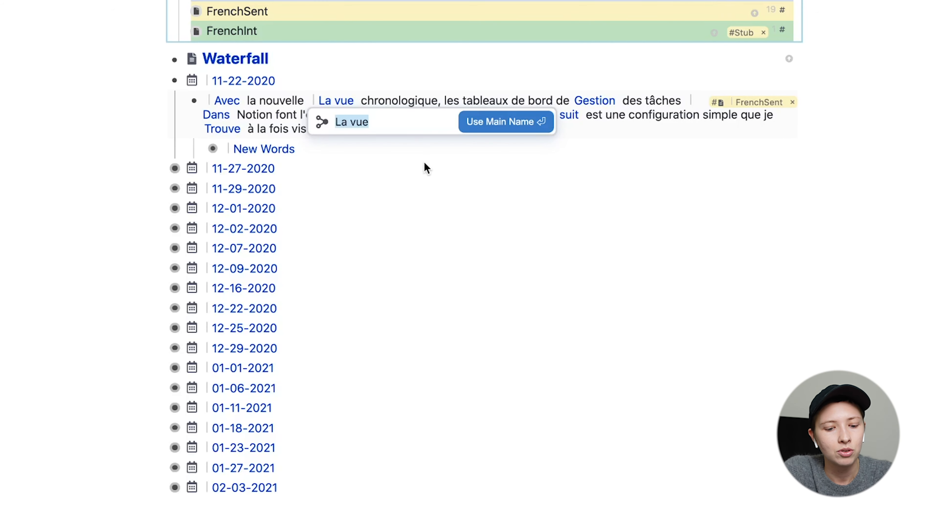
type("vue")
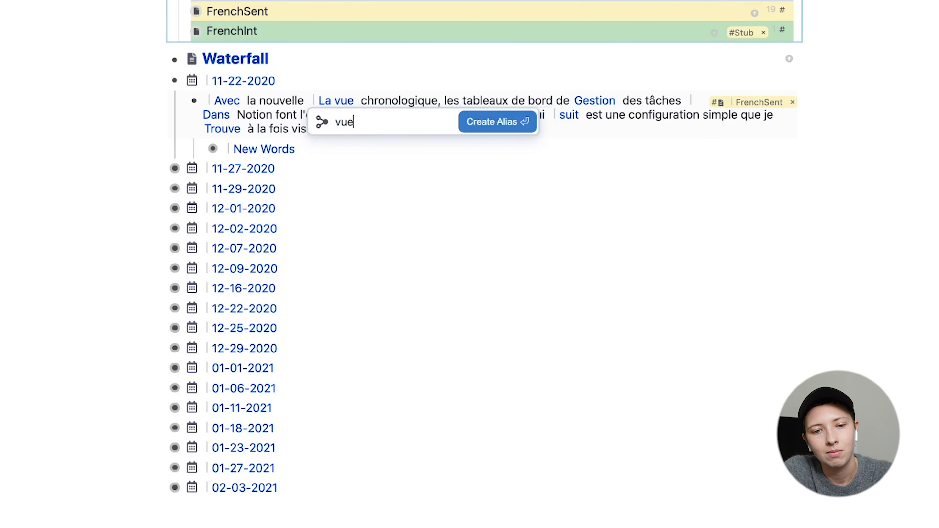
key("Return")
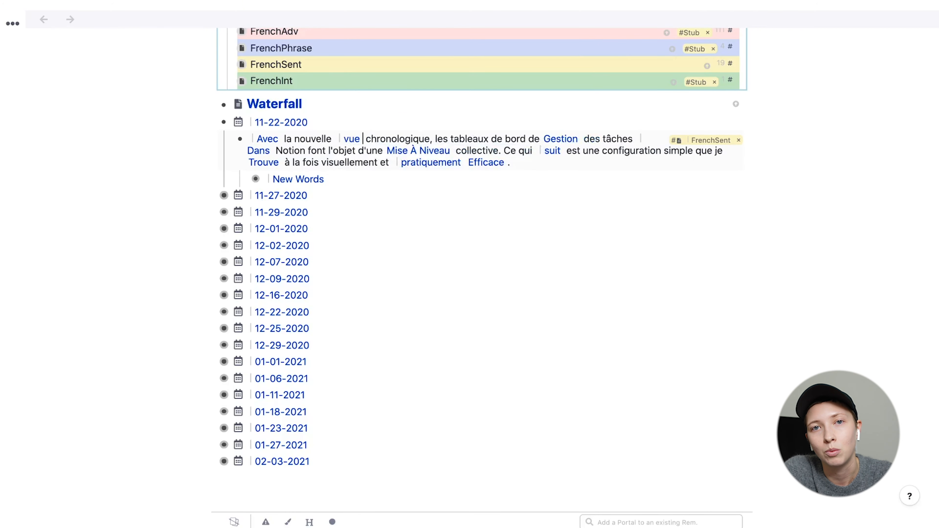
Step: Open the vue reference in a second pane, expand its Aliases to check them, and return to the Waterfall entries
left_click(351, 139, "shift")
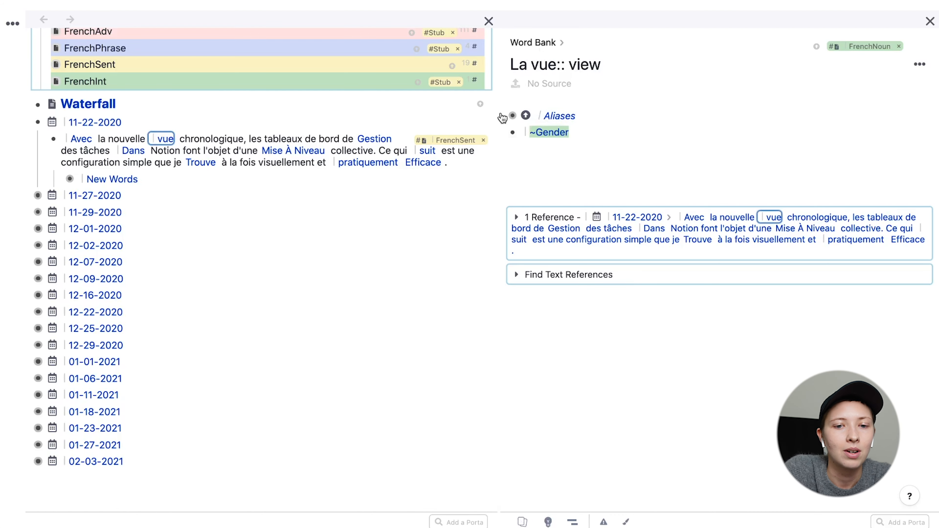
left_click(503, 118)
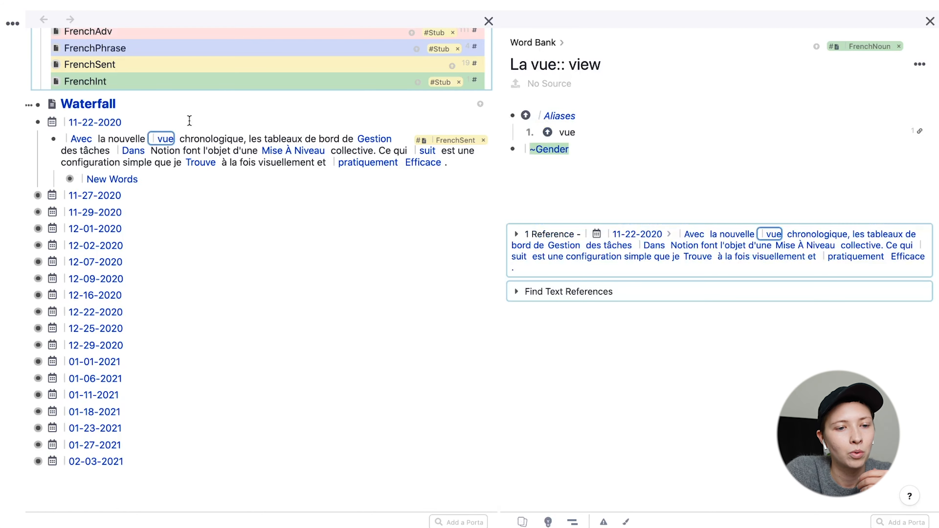
left_click(197, 138)
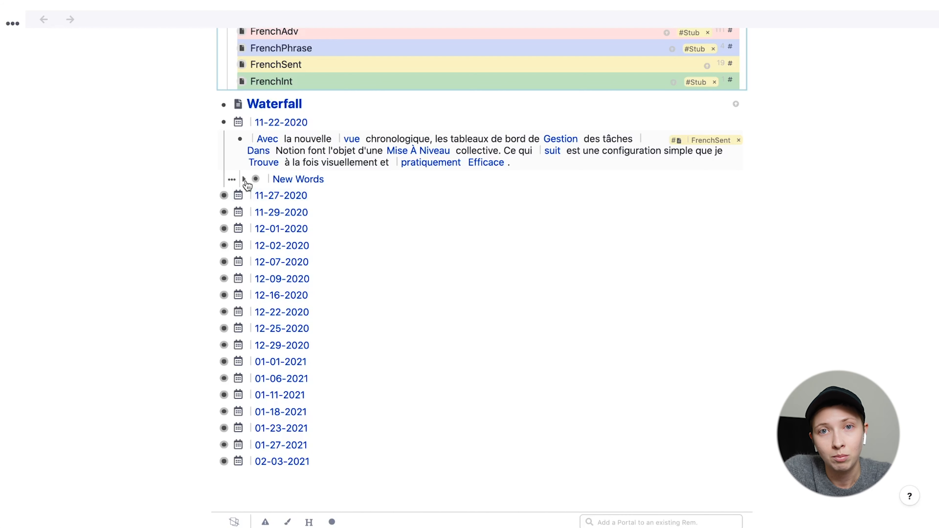
Step: Expand New Words below the 11-22-2020 sentence and examine the vocabulary in its portal
left_click(245, 180)
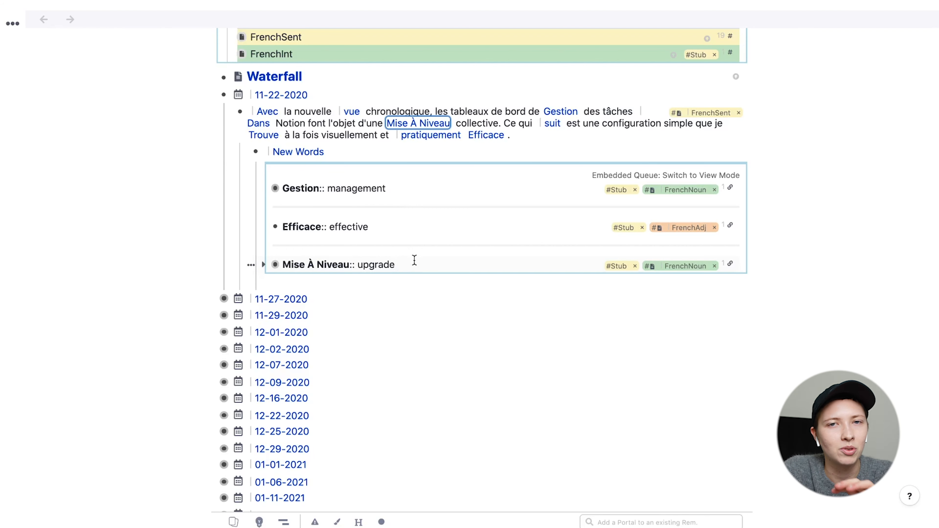
left_click(224, 178)
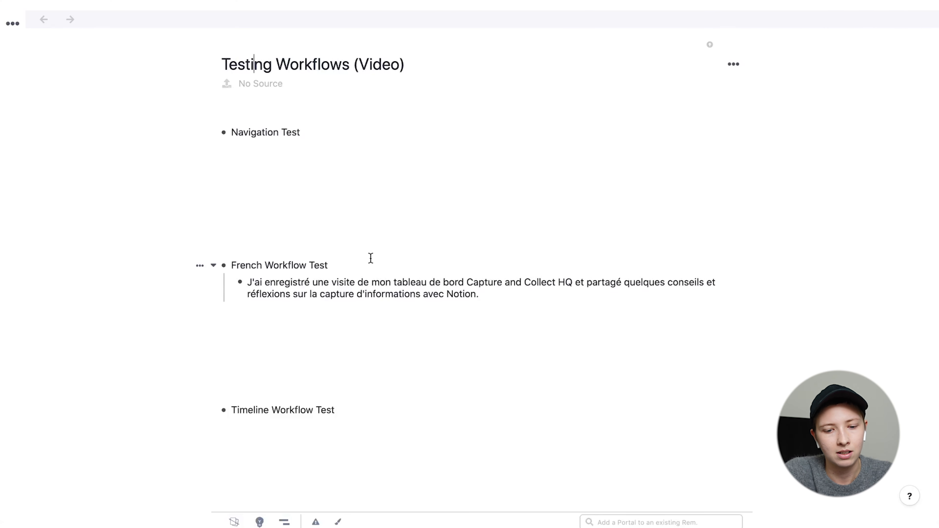
Step: Remove the empty rem below the French Workflow Test sentence and turn its phrase tableau de bord into a reference to Tableau De Bord
key("super+equal")
key("super+equal")
key("super+equal")
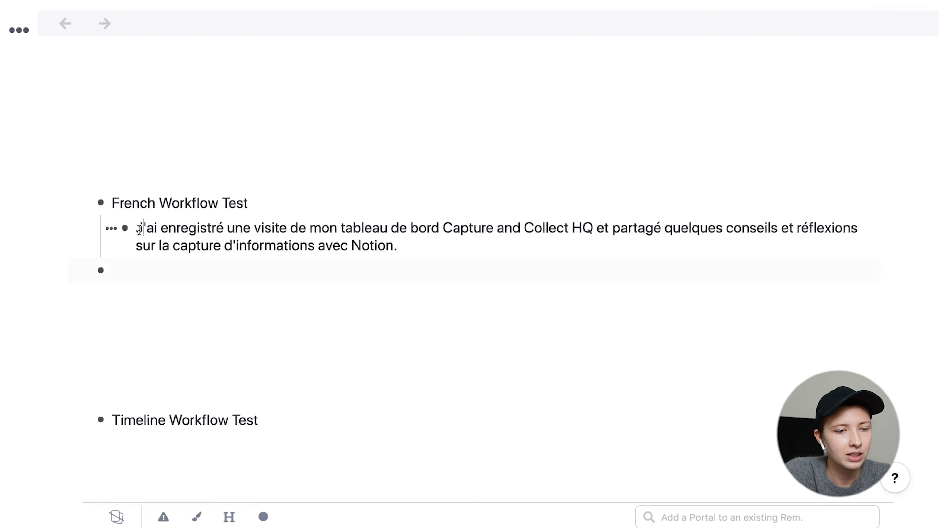
key("BackSpace")
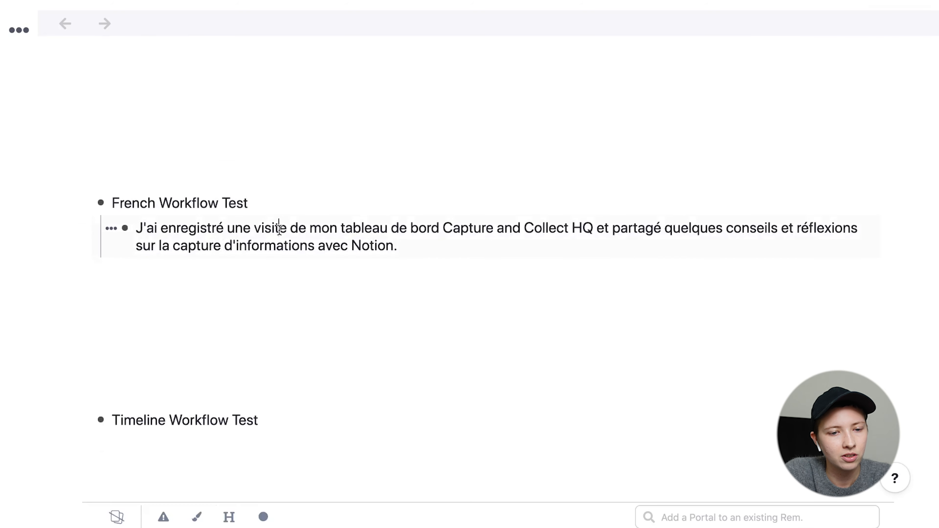
left_click_drag(340, 227, 438, 226)
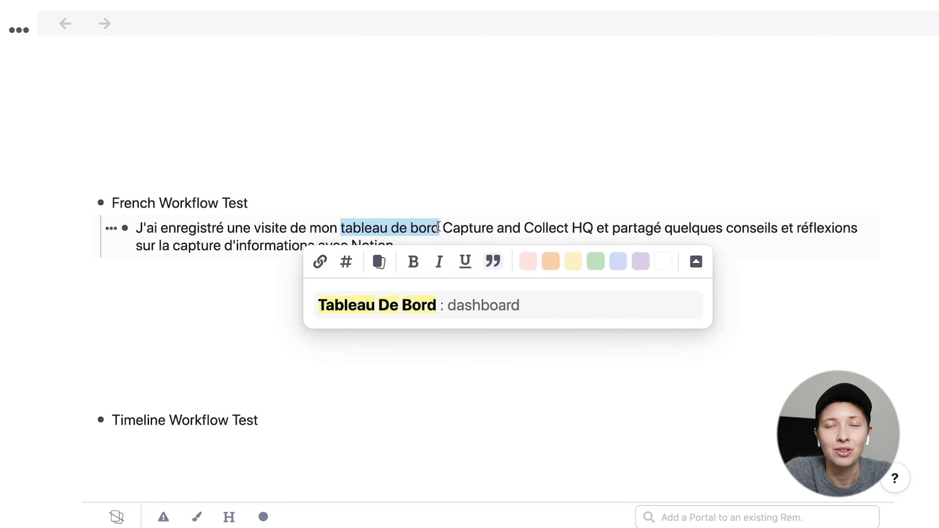
left_click_drag(340, 227, 439, 228)
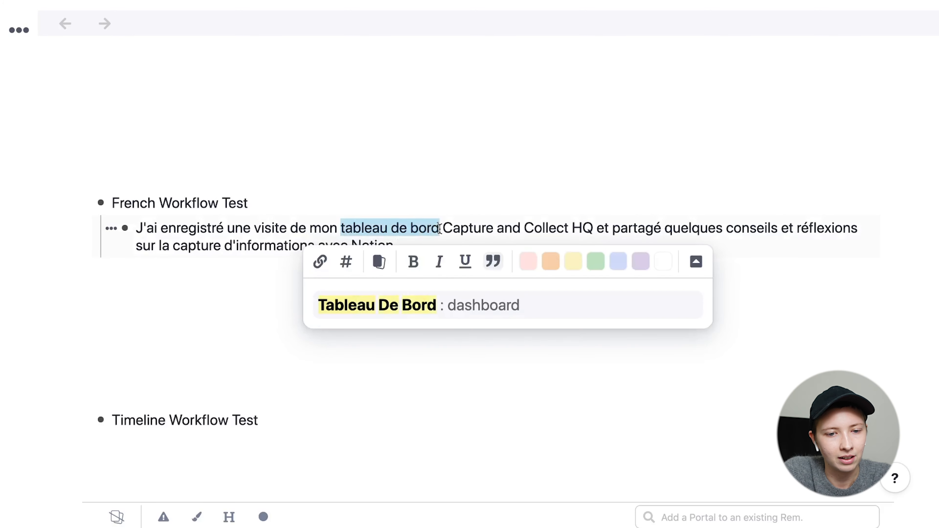
left_click(320, 263)
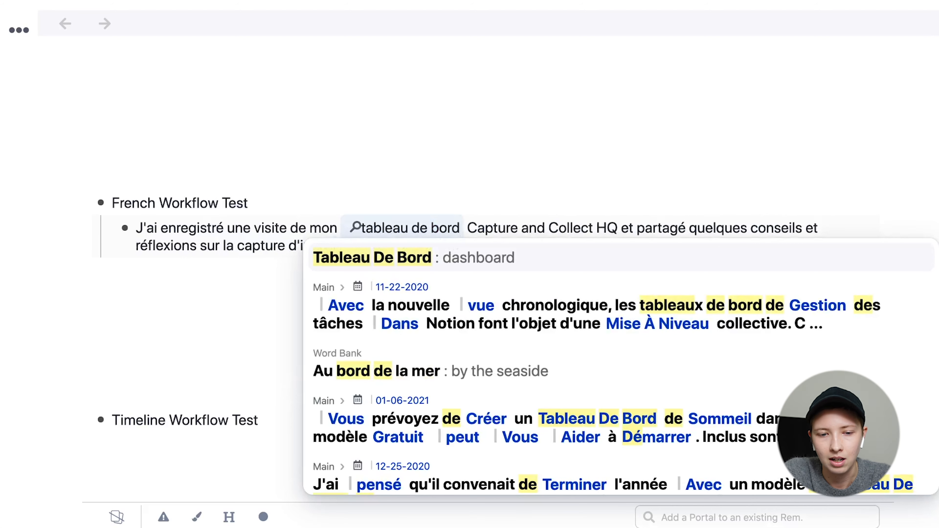
key("Return")
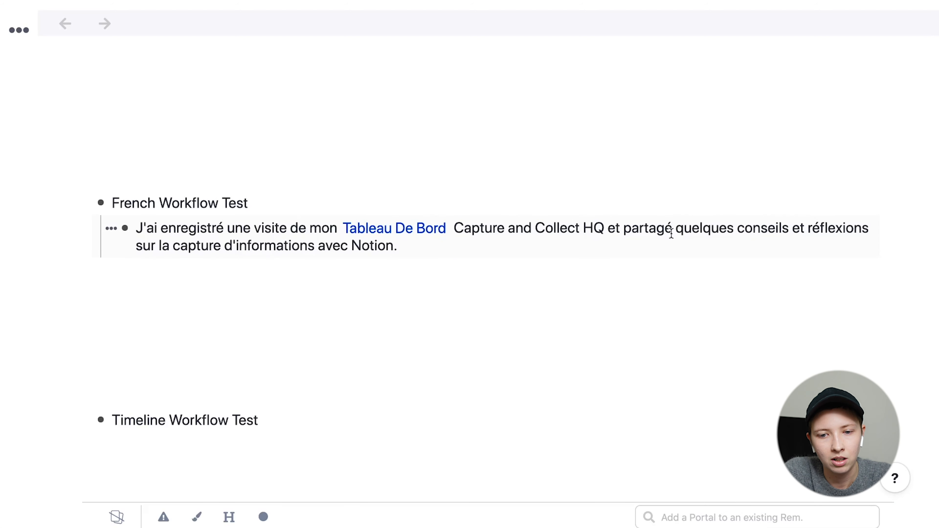
Step: Turn the word quelques in the French Workflow Test sentence into a reference to a newly created rem
left_click_drag(676, 231, 733, 230)
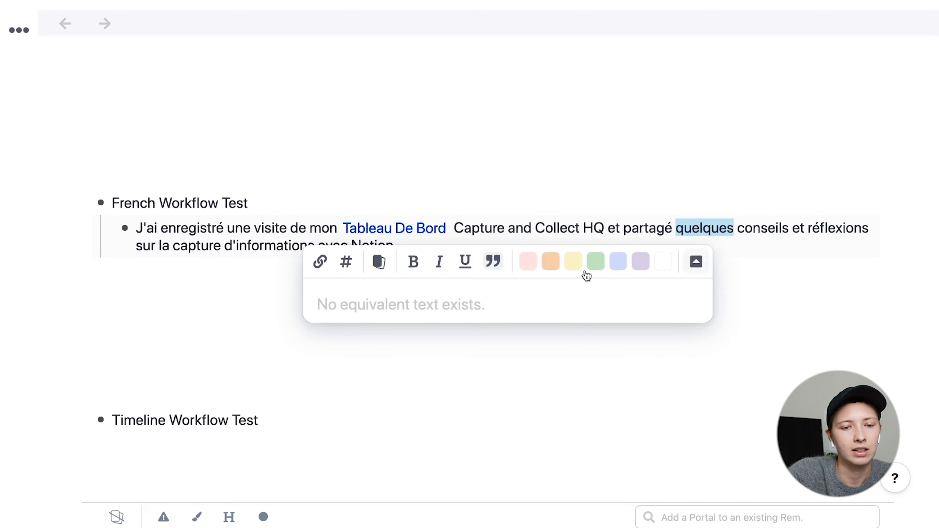
left_click(320, 261)
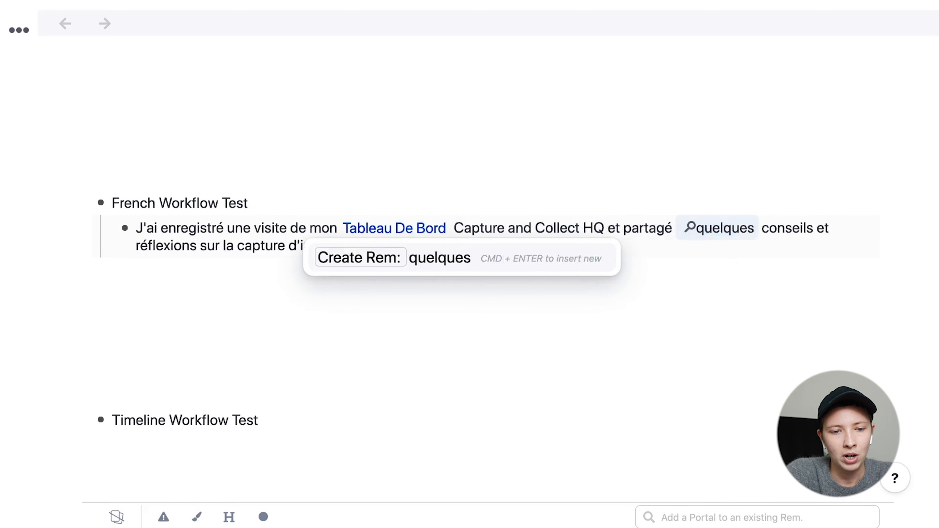
left_click(485, 252)
left_click(403, 252)
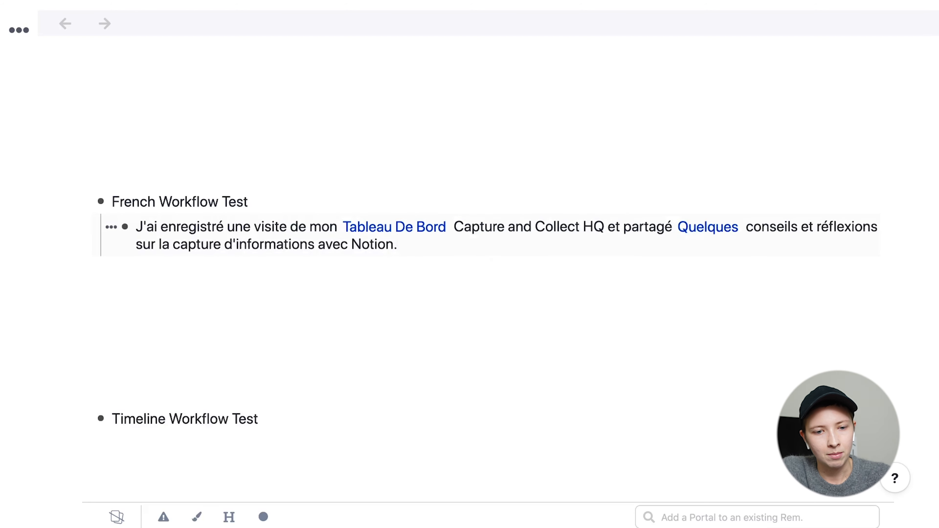
Step: Tag the French Workflow Test sentence with the FrenchSent template
type("##")
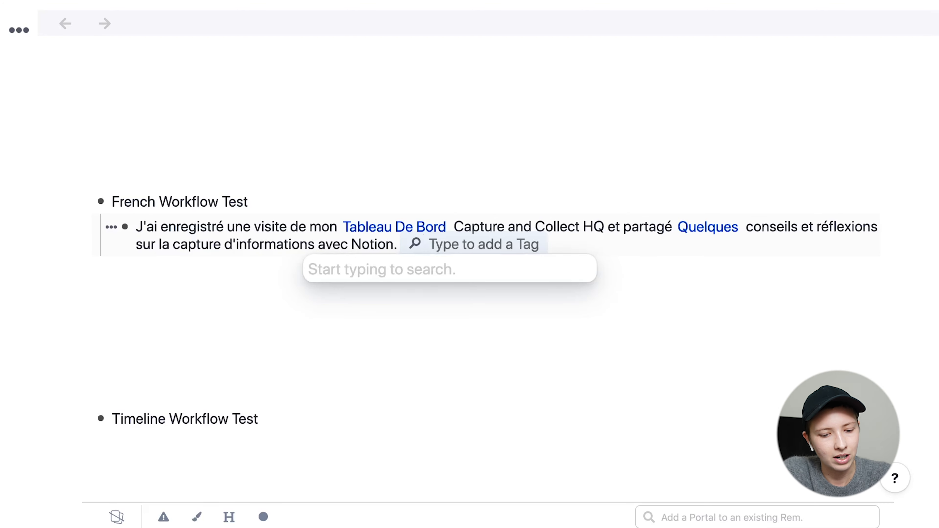
type("French")
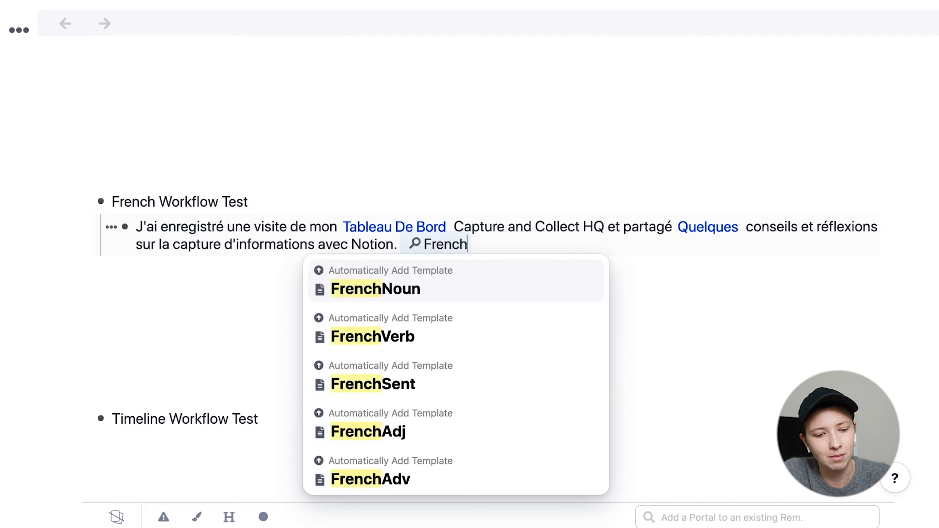
type("Sent")
key("Return")
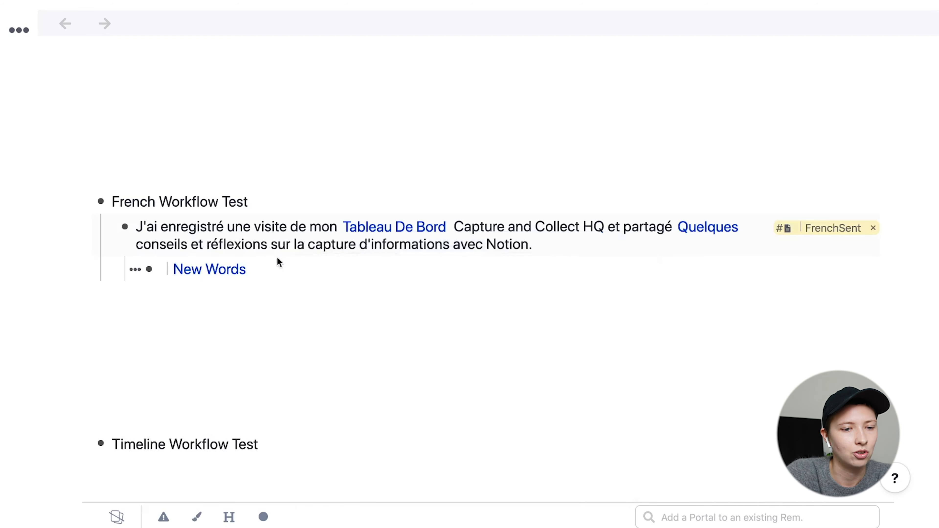
left_click(273, 270)
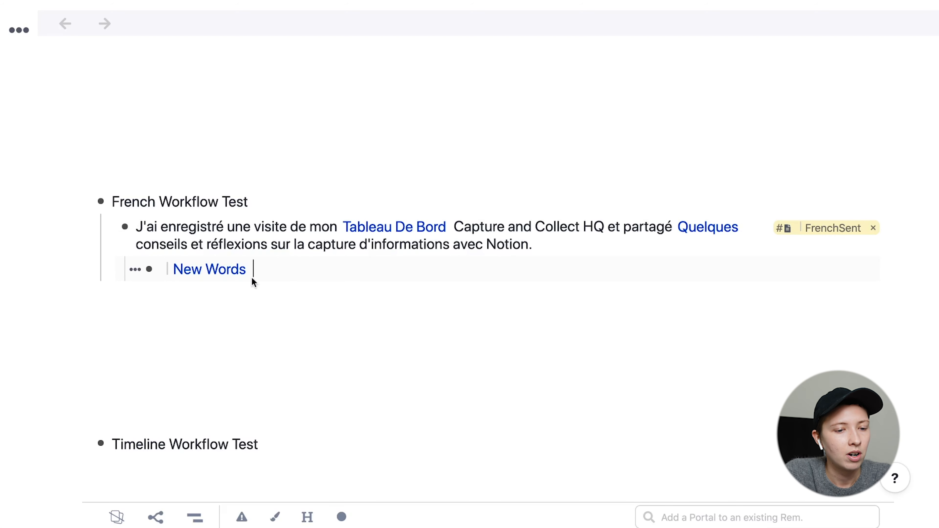
Step: Create a rem named ParentRem below the French Workflow Test entry and tag it with Automatically Add Template
left_click(215, 297)
key("Return")
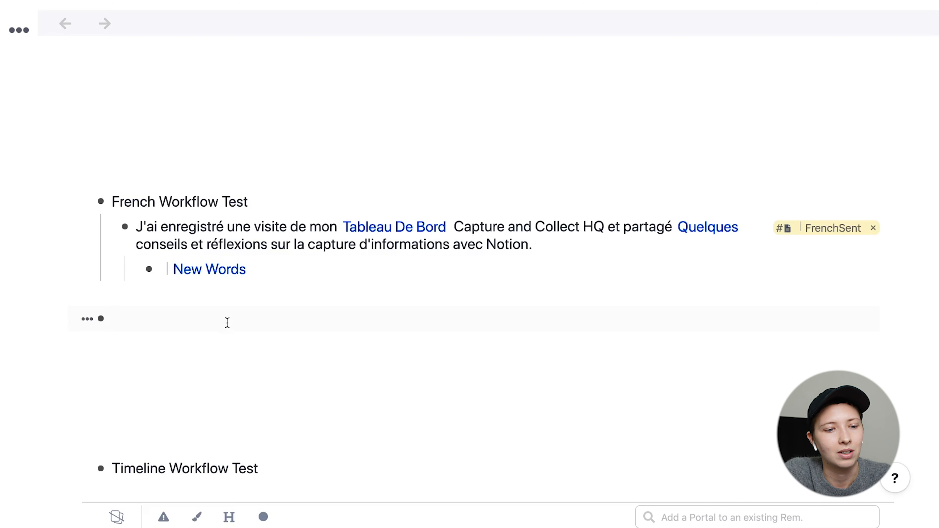
type("Parent")
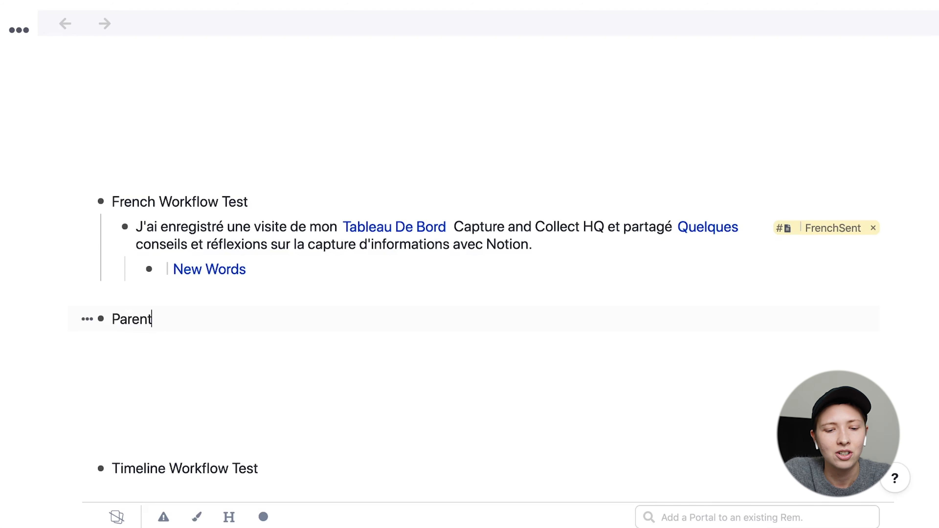
type("Rem")
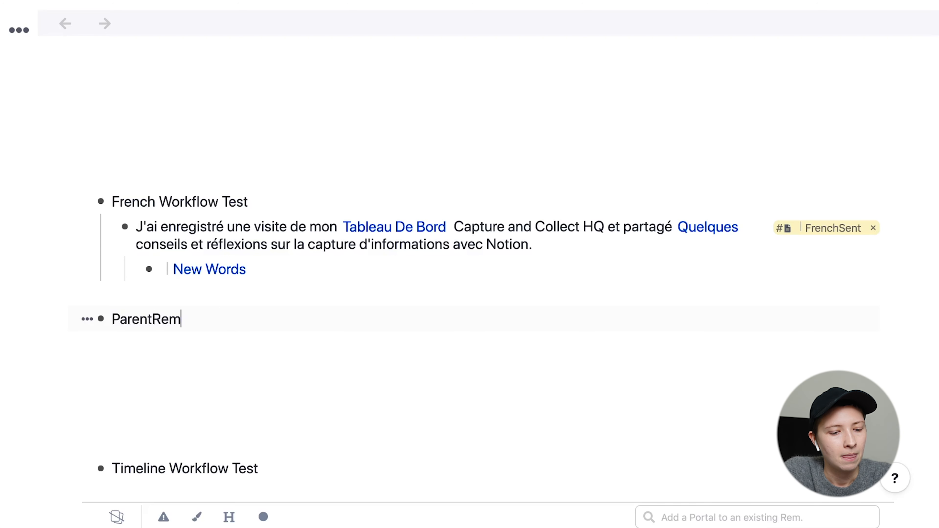
type("##")
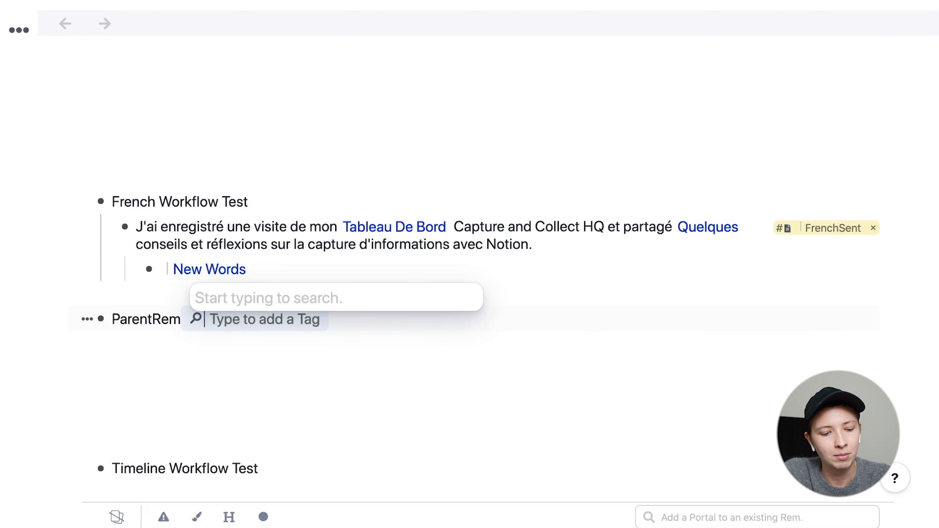
type("Autom")
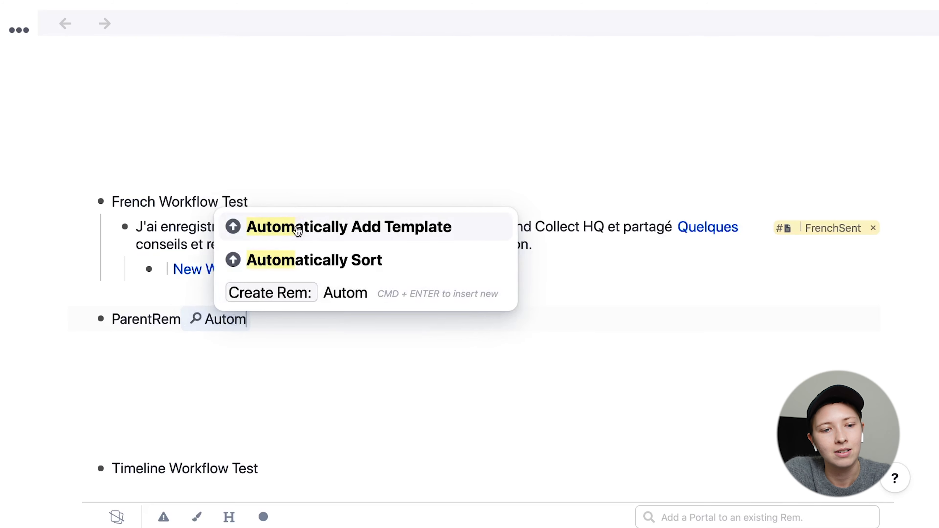
left_click(298, 230)
Step: Add a New Words child under ParentRem and turn it into a slot
key("Return")
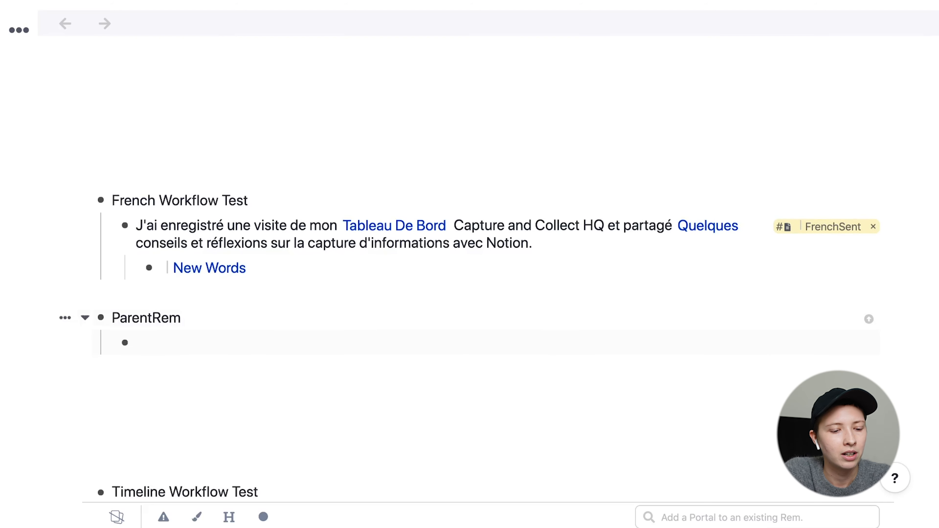
type("New Words")
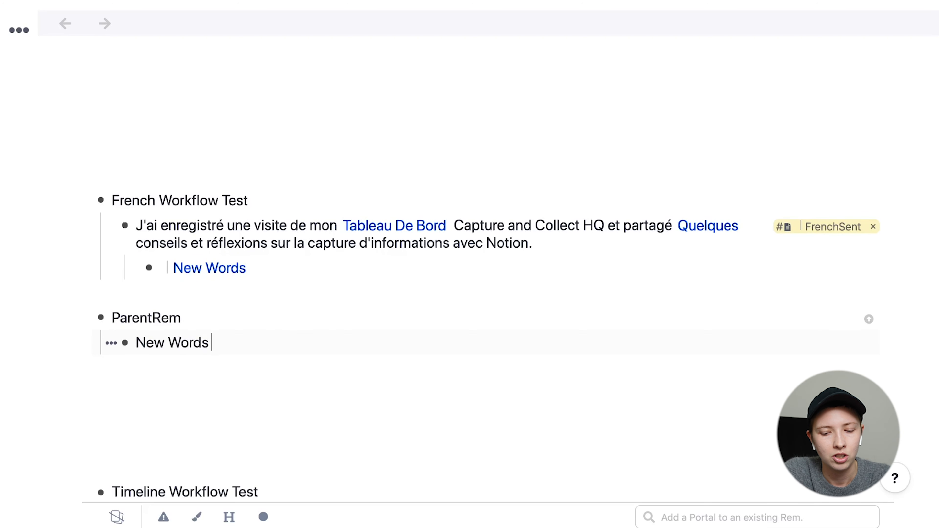
type("/")
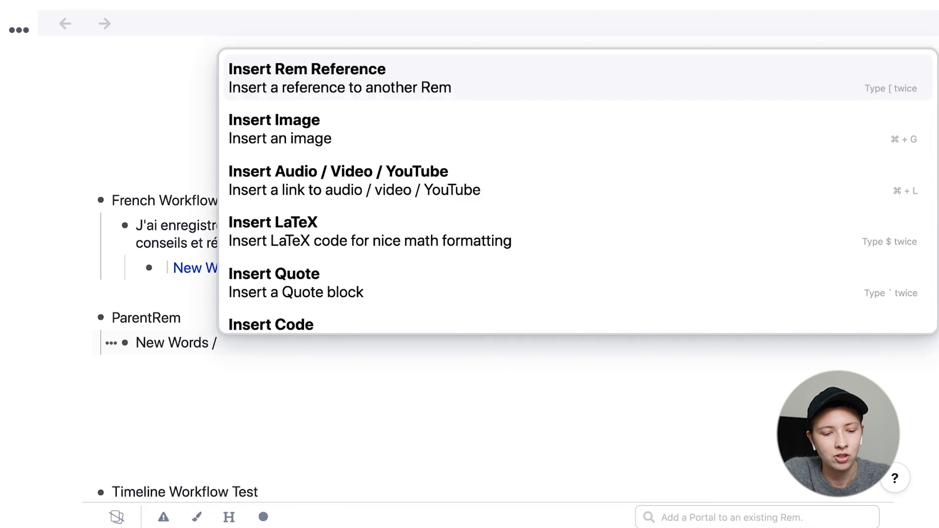
type("slot")
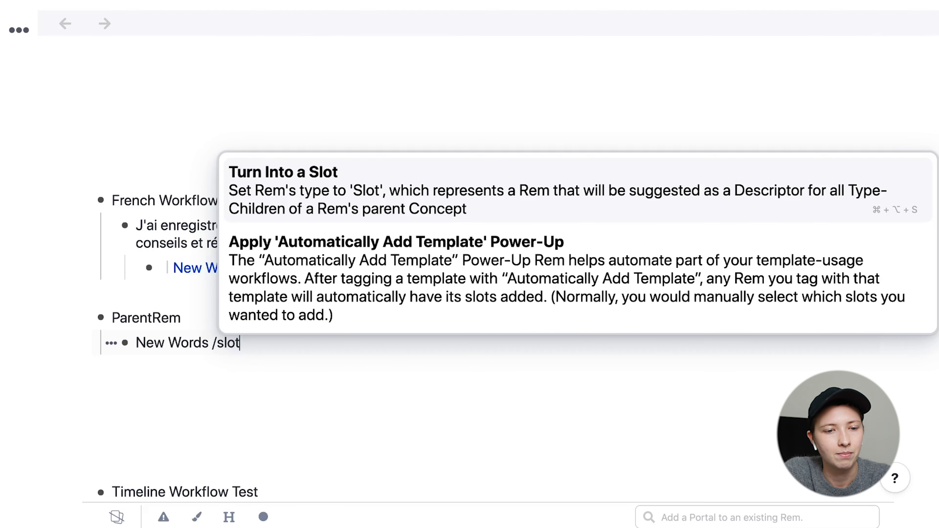
key("Return")
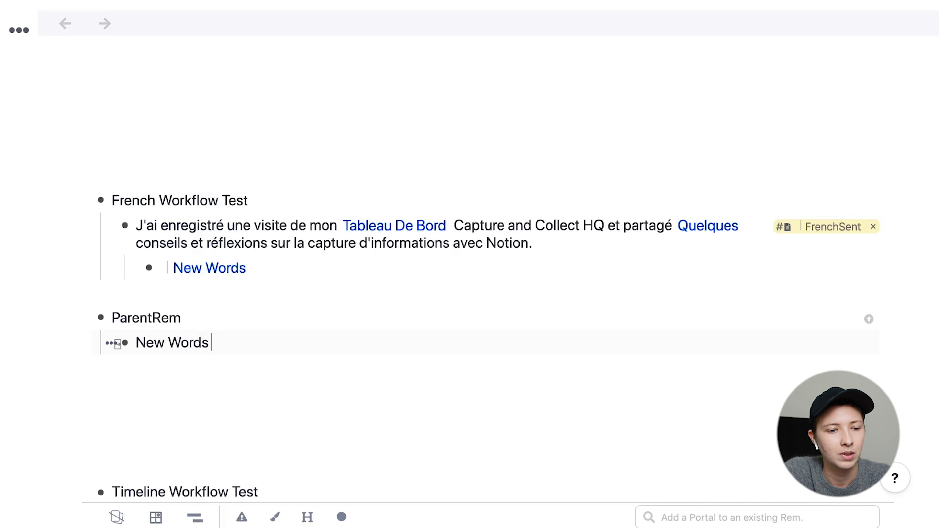
mouse_move(122, 348)
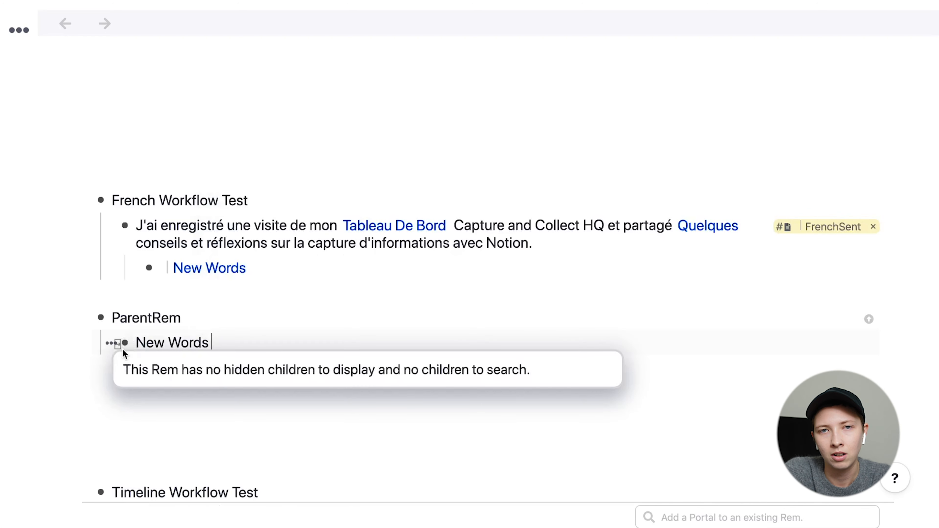
Step: Create a rem named Example notes below ParentRem and tag it with ParentRem
left_click(135, 364)
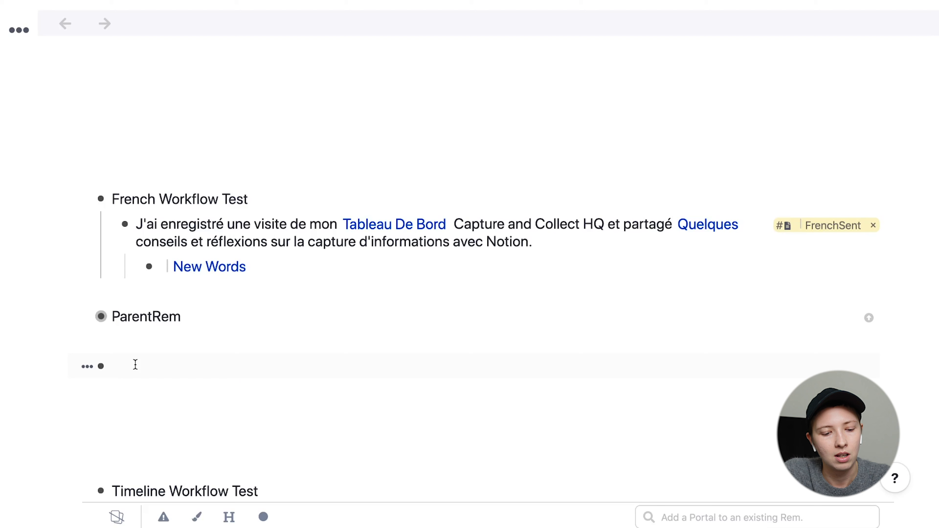
type("Example")
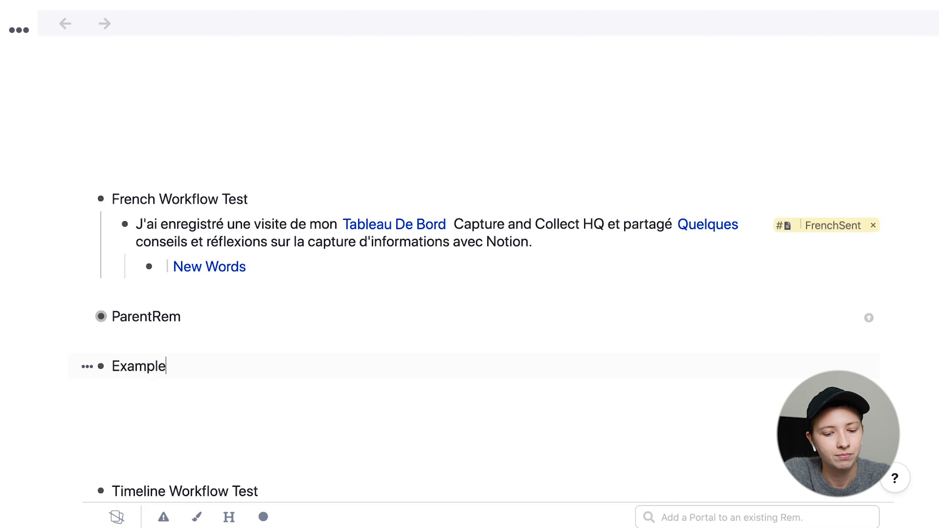
type(" notes")
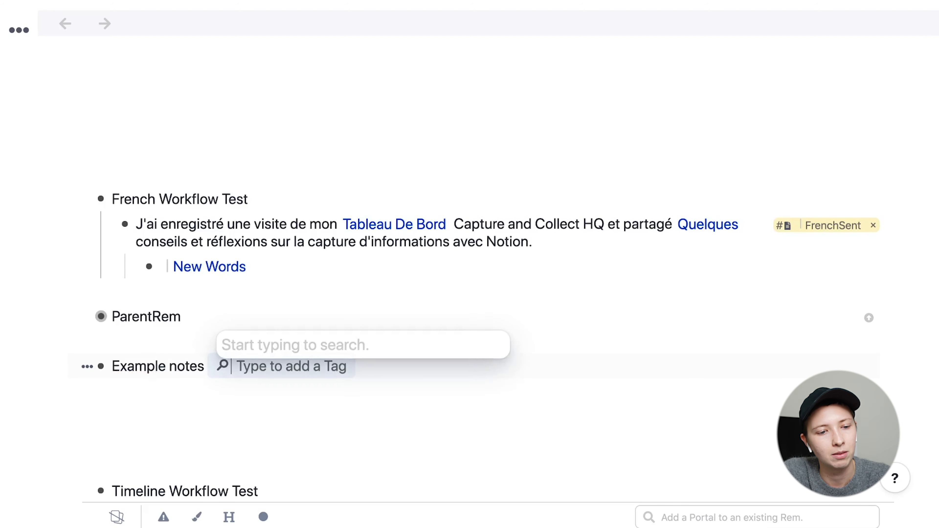
type(" ##Per")
key("BackSpace")
key("BackSpace")
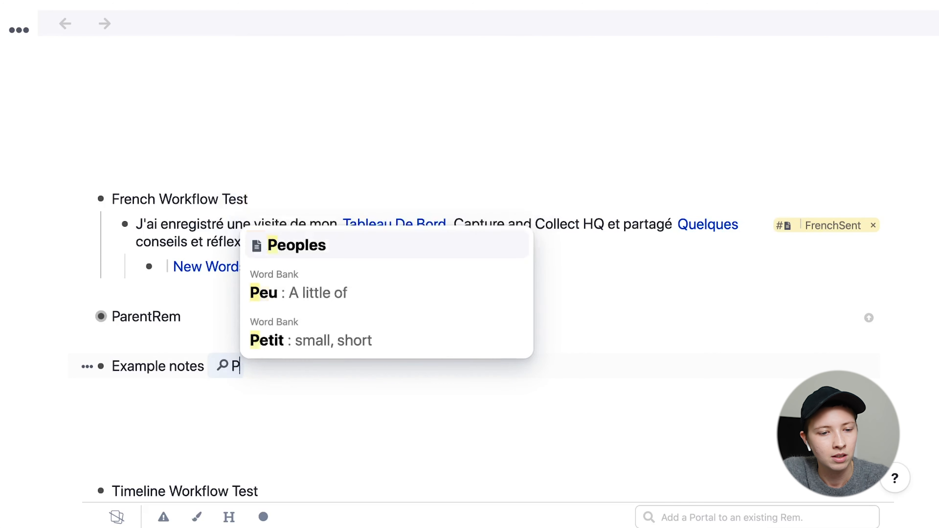
type("arentRem")
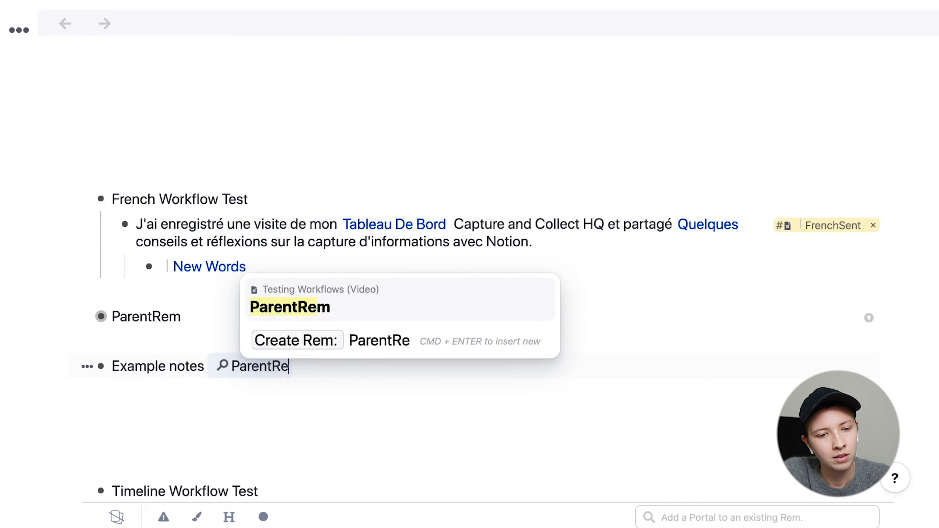
key("Return")
Step: Add an empty portal below New Words in the French sentence and indent it beneath New Words
scroll(362, 298, "down", 2)
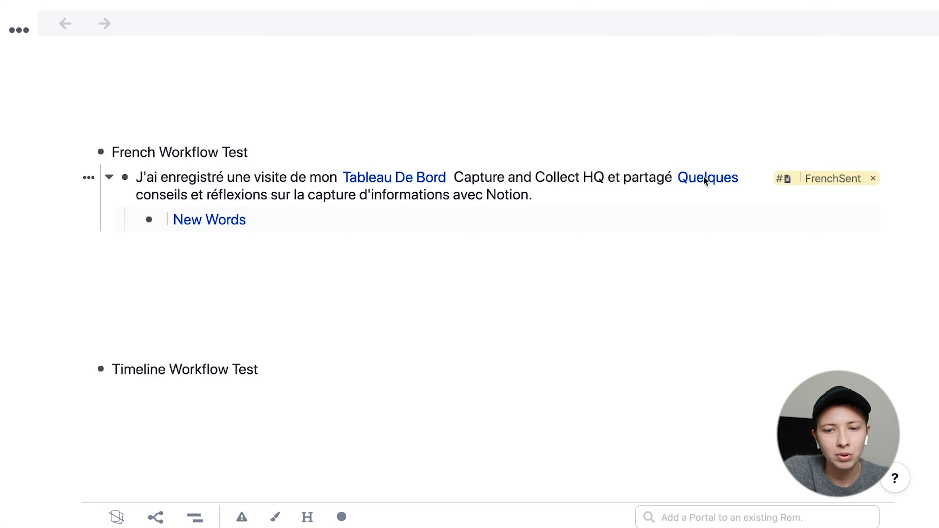
mouse_move(715, 184)
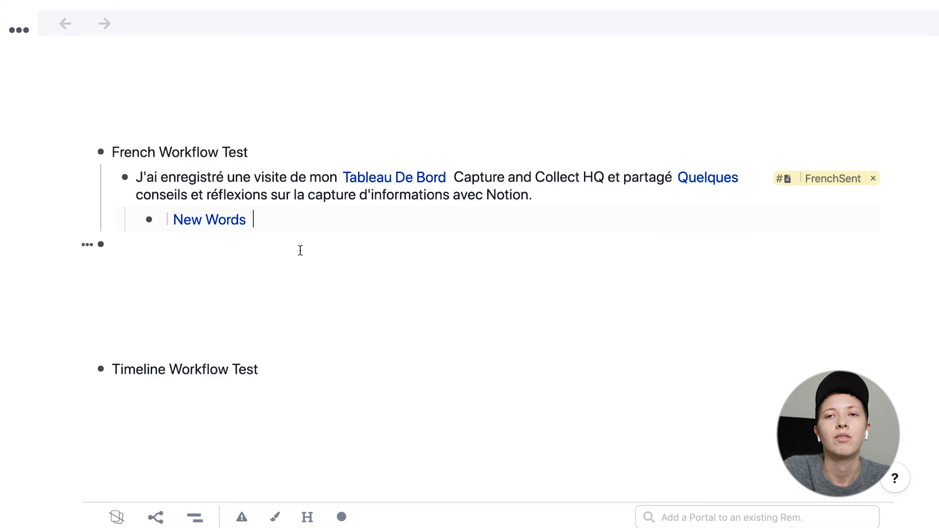
type("/")
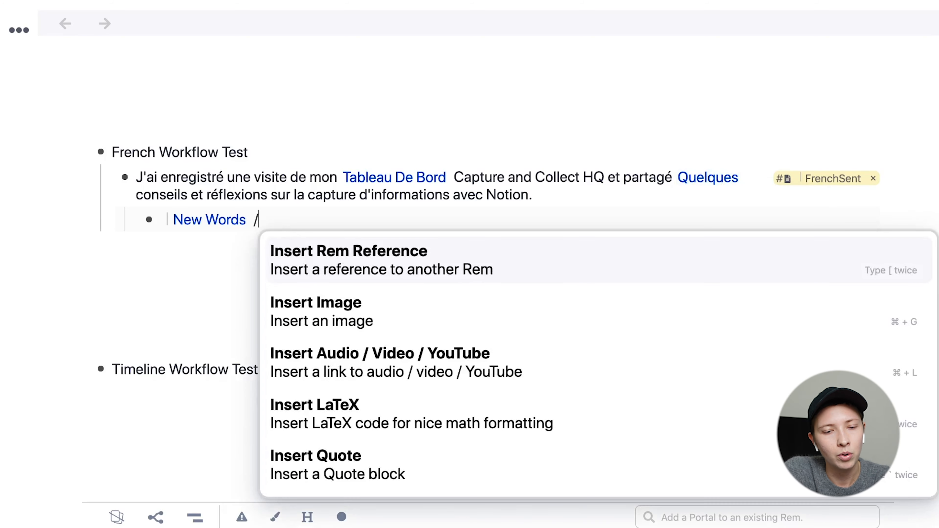
type("porta;")
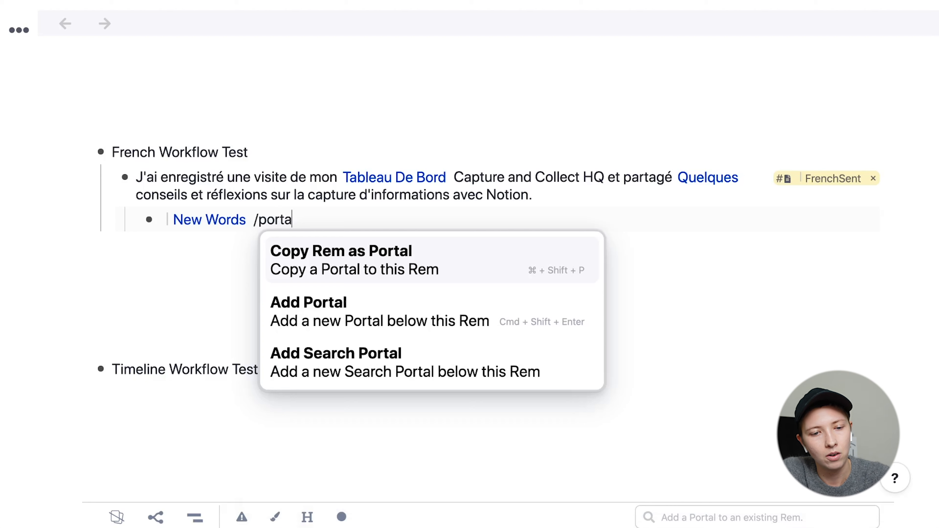
key("BackSpace")
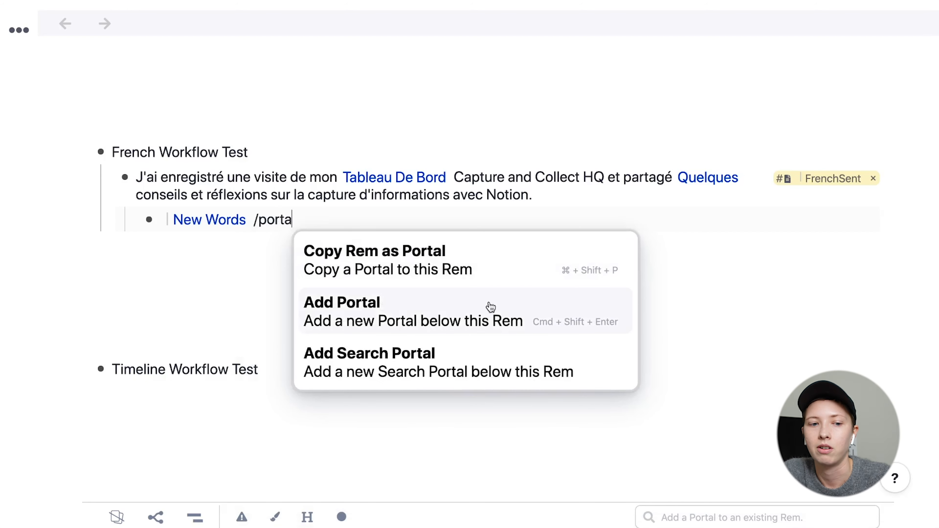
key("Return")
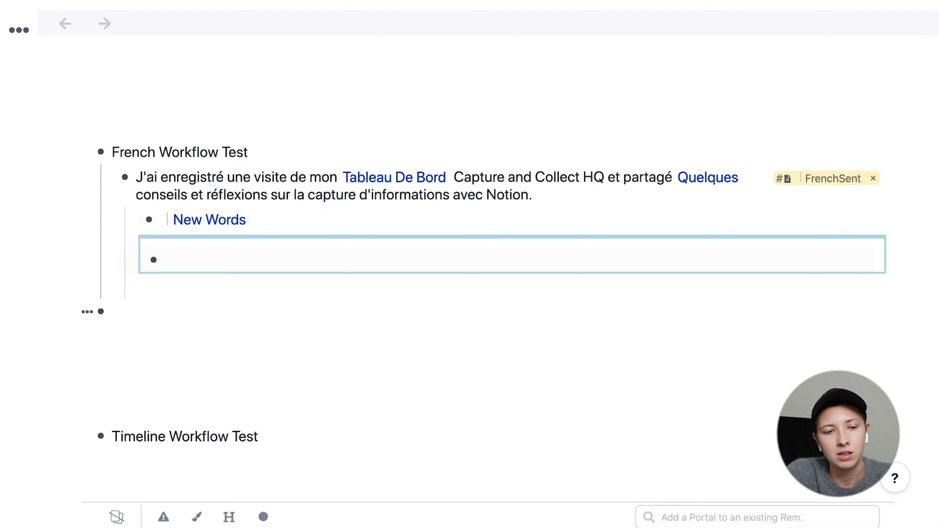
key("BackSpace")
key("Return")
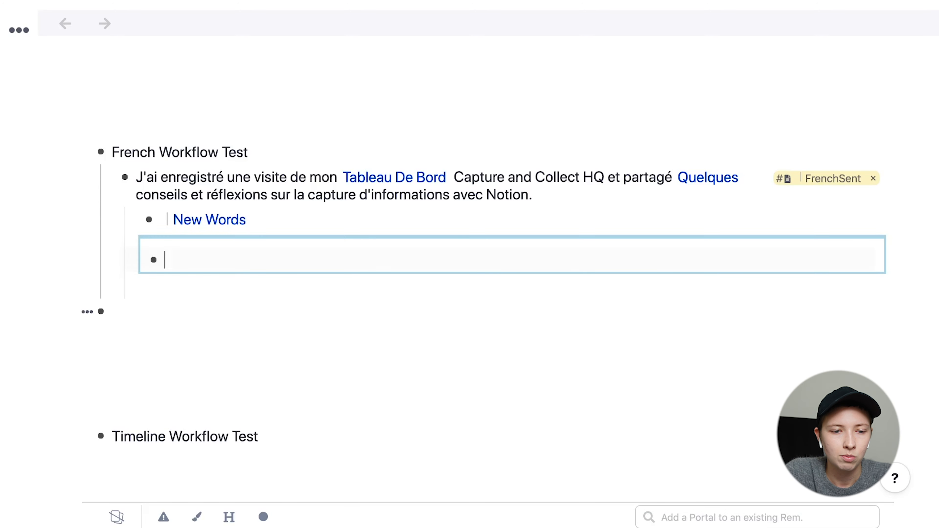
key("BackSpace")
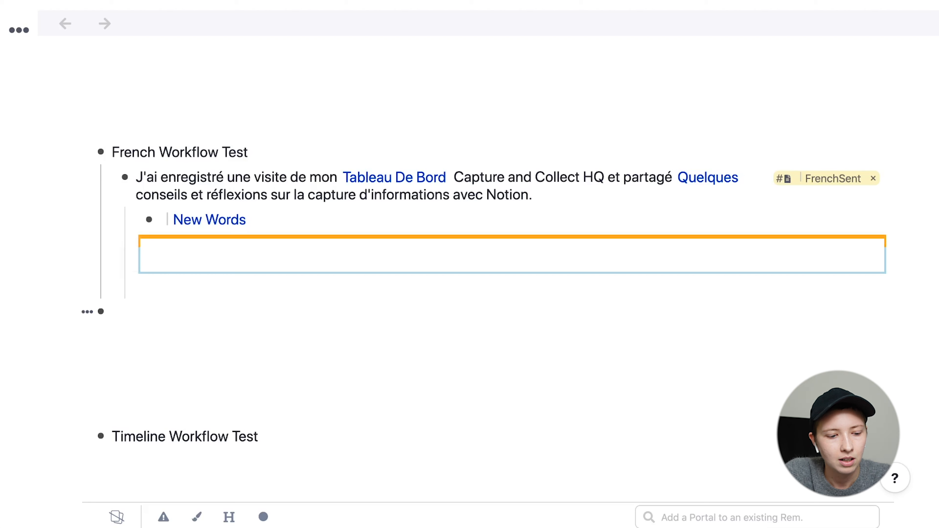
key("Tab")
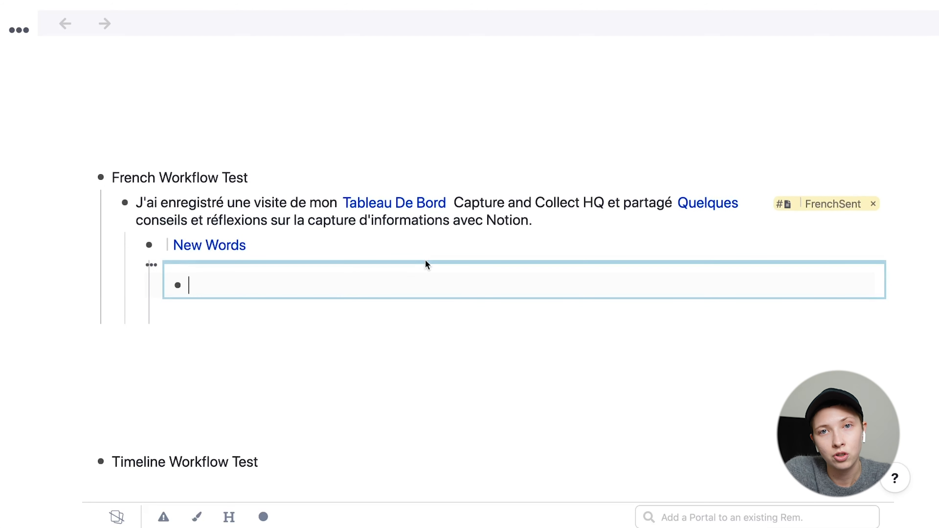
Step: Insert the existing Quelques rem into the New Words portal and give it the definition "some, few"
type("Quel")
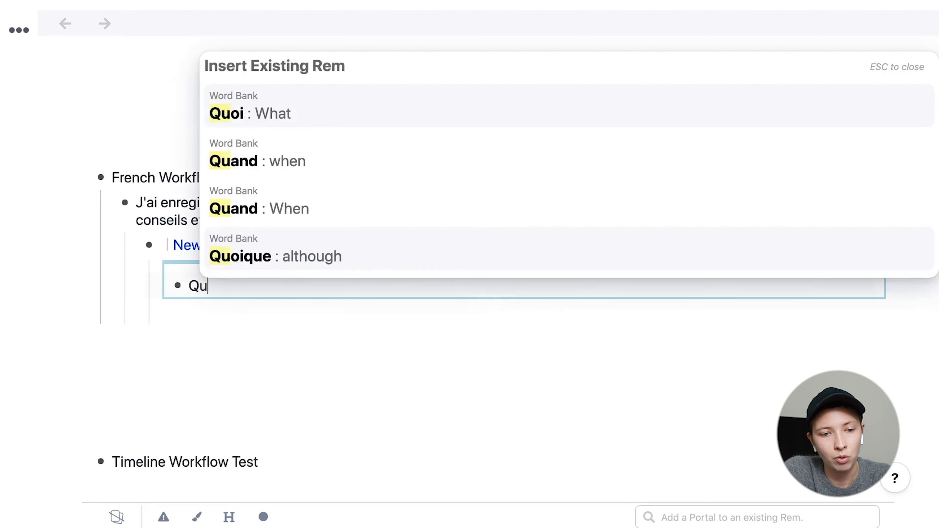
left_click(413, 120)
type("::")
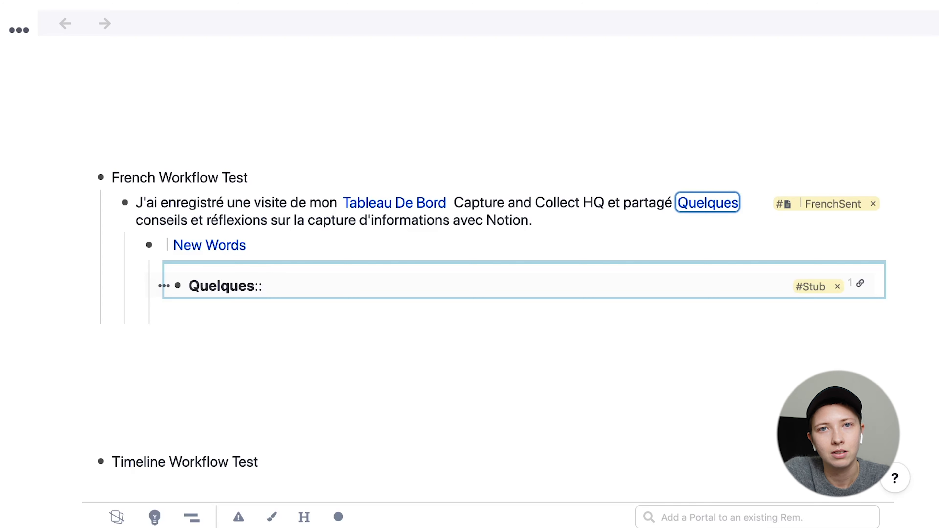
type("some, few")
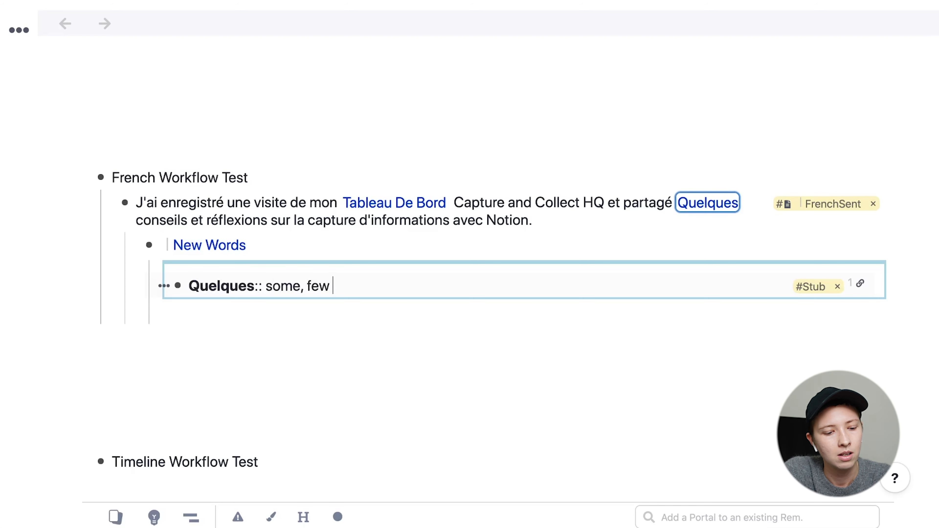
Step: Tag the Quelques rem with FrenchAdj and add an empty rem below it in the portal
type("##")
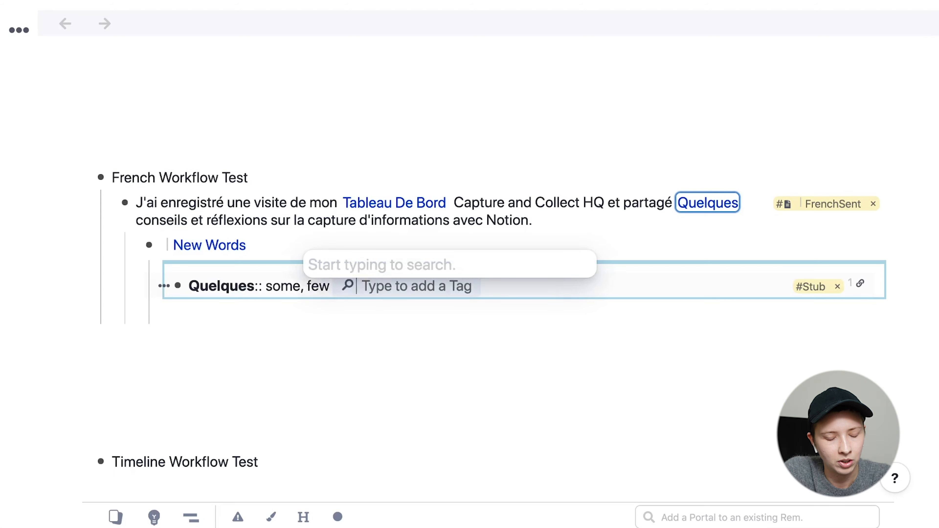
type("FrenchAd")
key("Return")
key("Return")
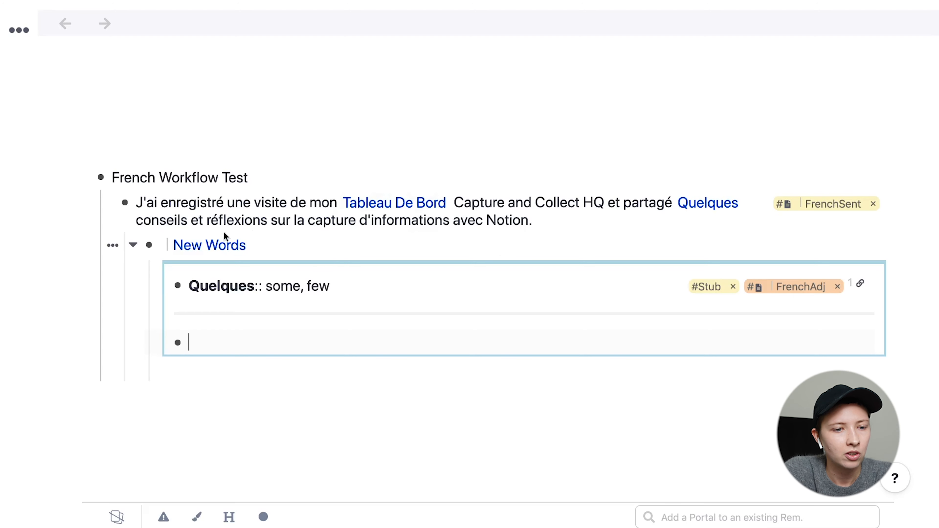
Step: Turn the word "conseils" in the French sentence into a reference to a newly created rem
left_click_drag(137, 221, 187, 221)
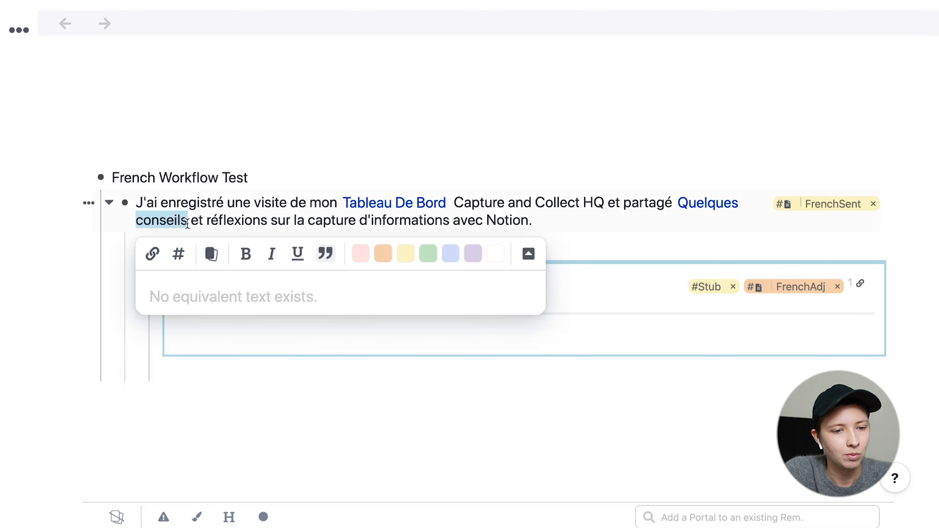
left_click(155, 255)
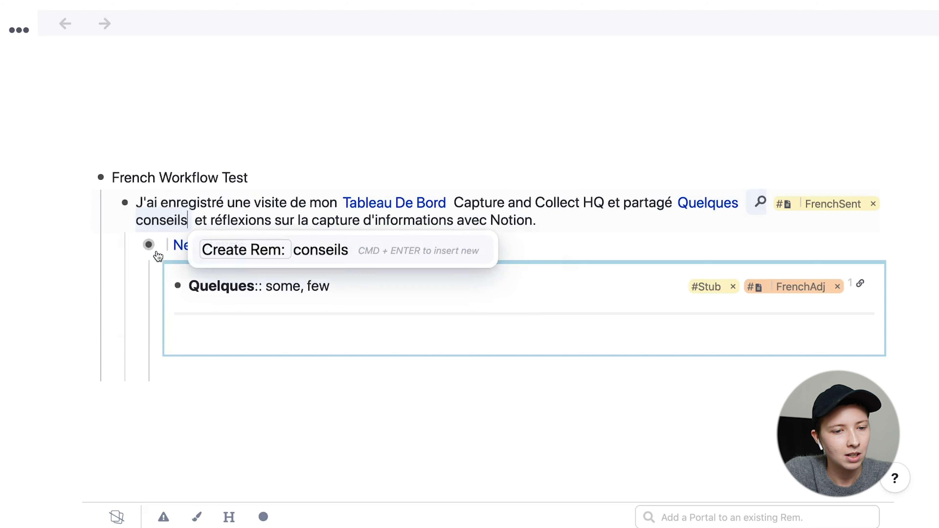
left_click(327, 250)
Step: Bring the Conseils rem into the New Words portal and give it the definition "advice"
left_click(238, 334)
type("C")
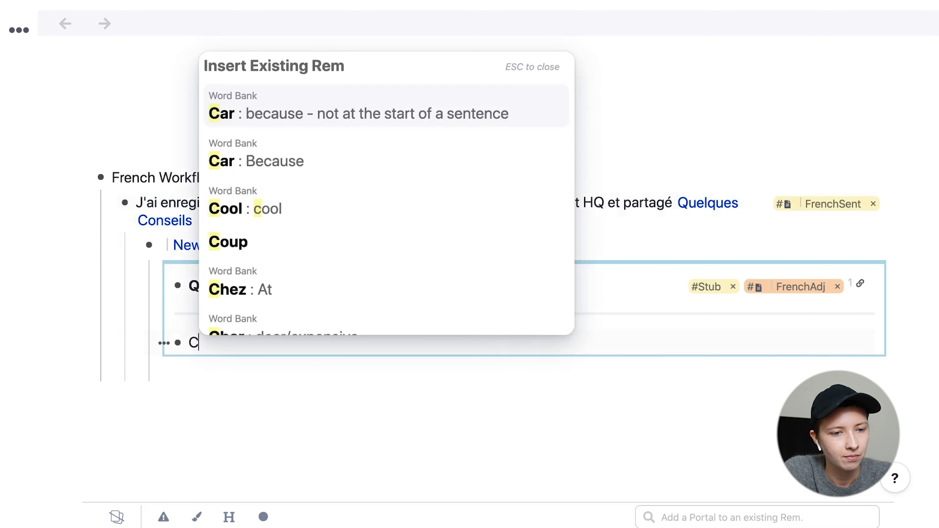
type("onsei")
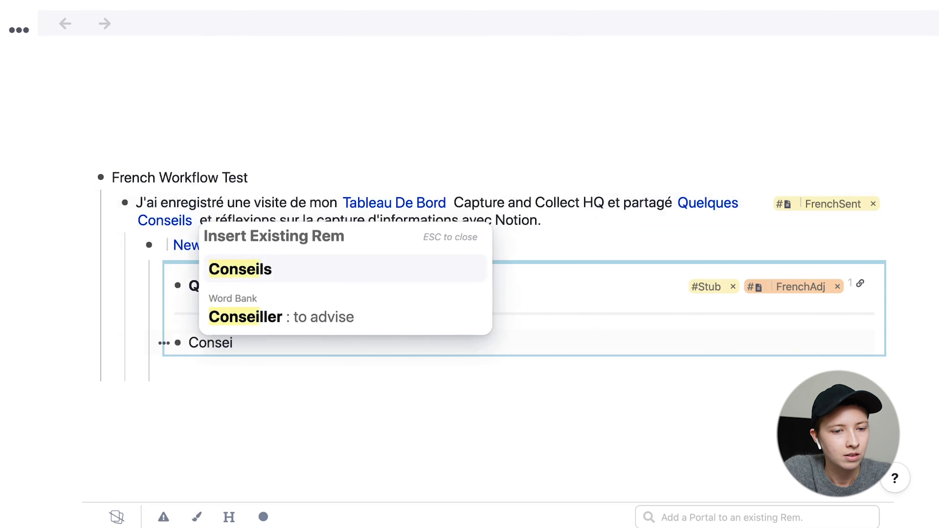
type("ls:: advice ##")
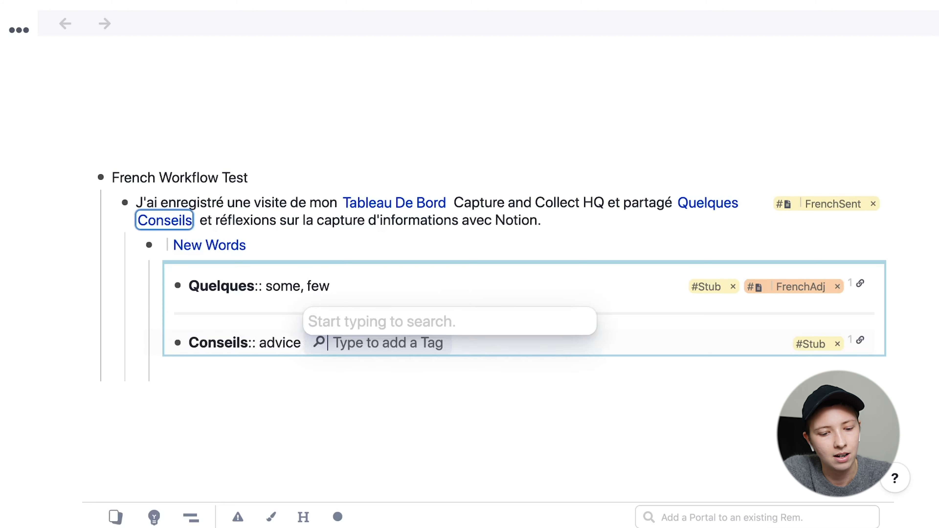
Step: Tag the Conseils rem with FrenchNoun and collapse its Gender child
type("Frenchnoun")
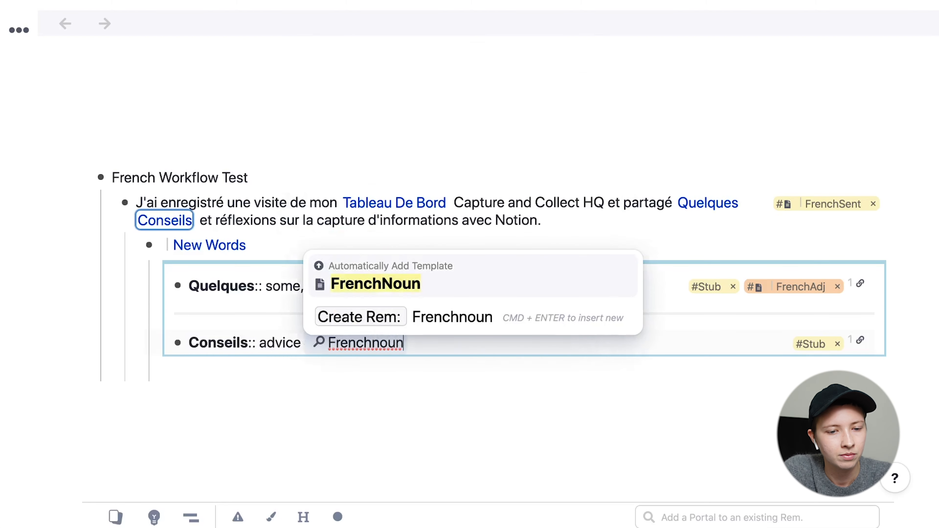
key("Return")
key("Left")
key("Left")
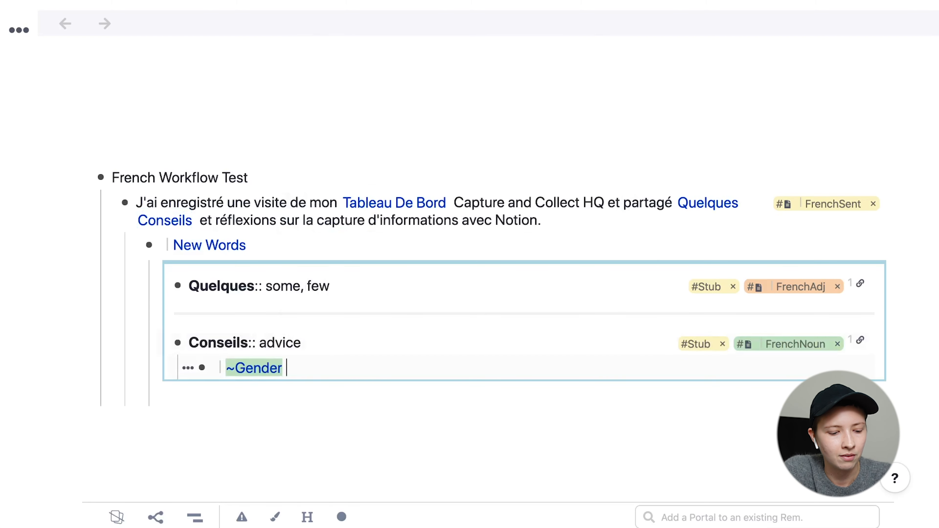
left_click(160, 343)
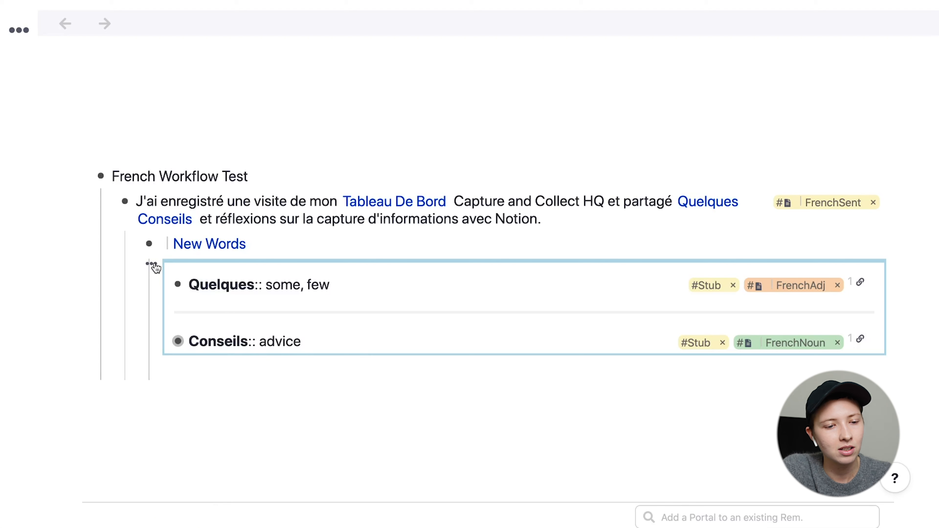
Step: Turn the New Words portal into an embedded queue and switch it to view mode
left_click(152, 264)
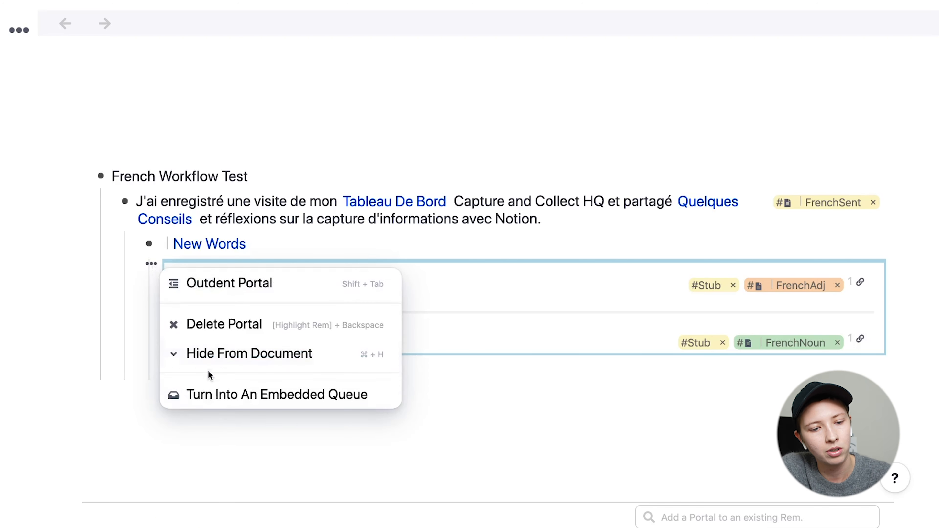
left_click(216, 400)
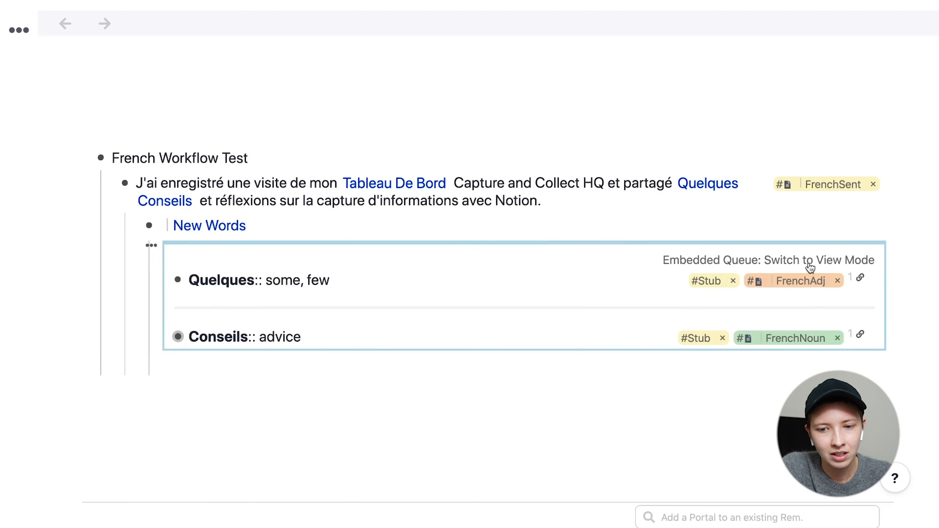
left_click(812, 263)
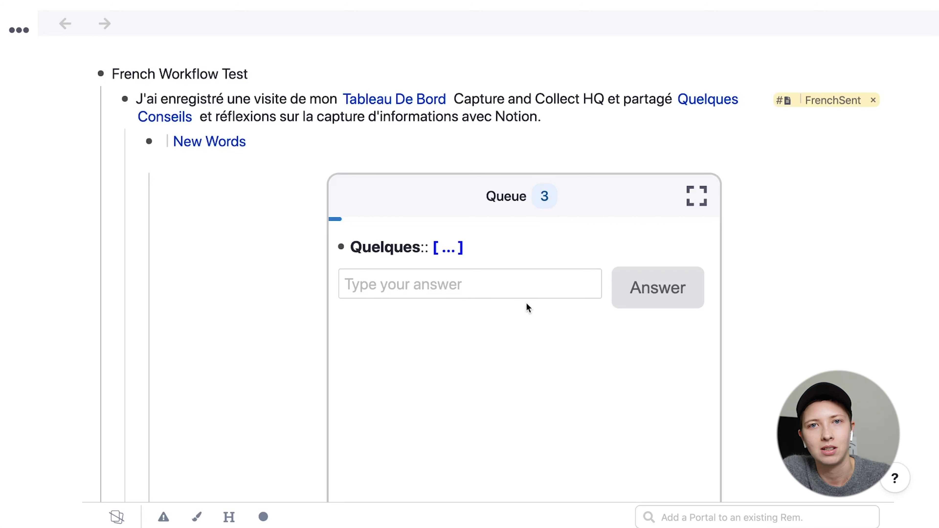
Step: Answer the Quelques flashcard in the embedded queue with "some, few" and advance to the next card
left_click(453, 287)
type("some")
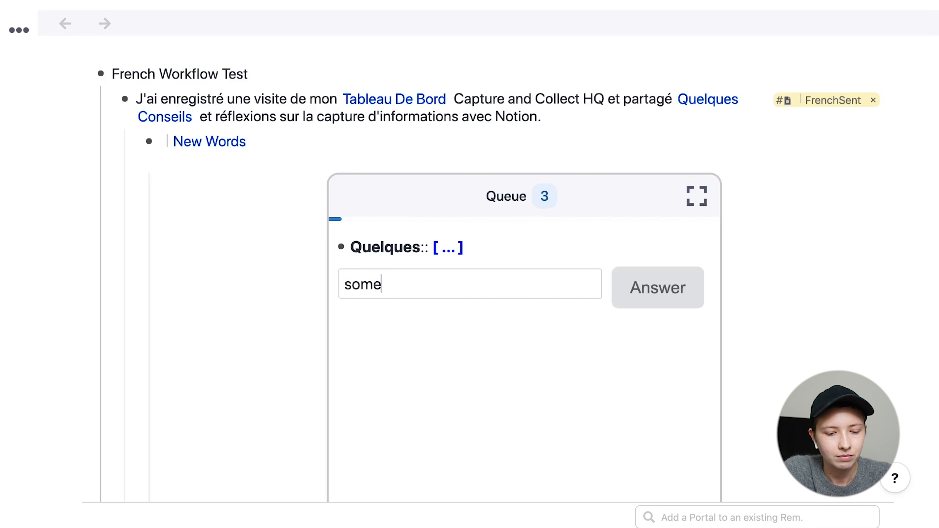
type(", few")
key("Return")
key("Return")
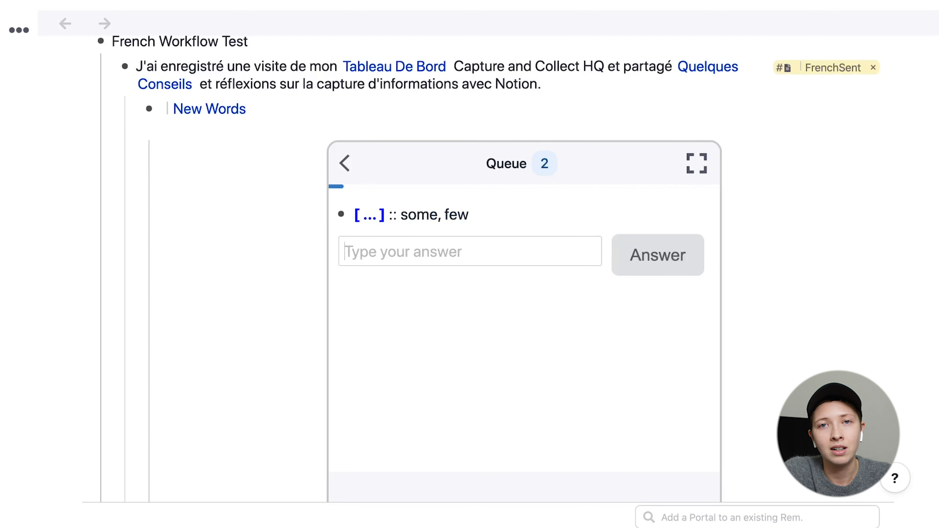
Step: Switch the embedded queue back to edit mode
scroll(534, 464, "down", 5)
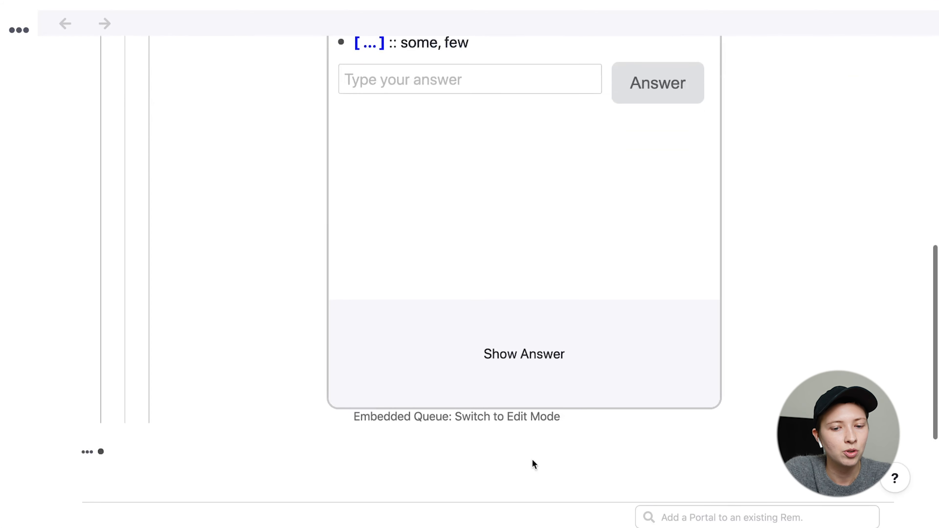
left_click(515, 417)
scroll(515, 417, "up", 5)
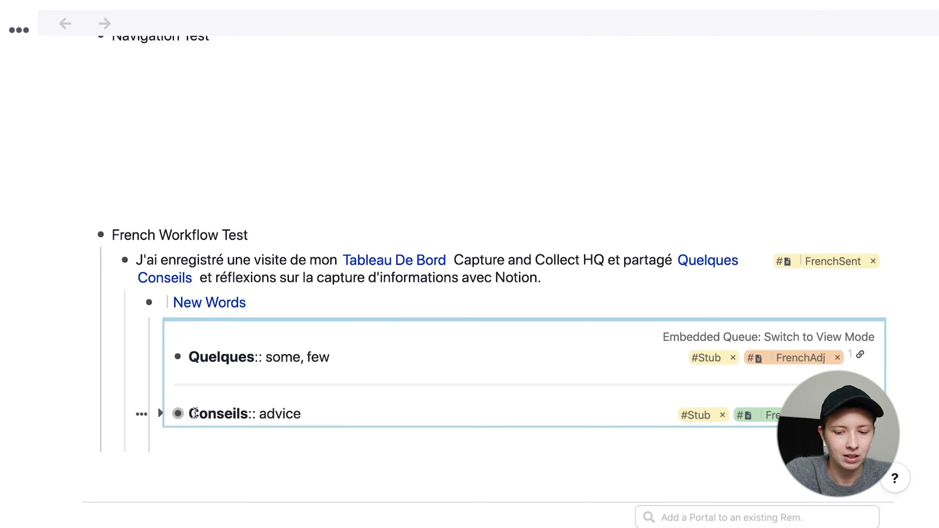
Step: Collapse everything under the Testing Workflows (Video) title and expand all of it again
key("super+minus")
key("super+minus")
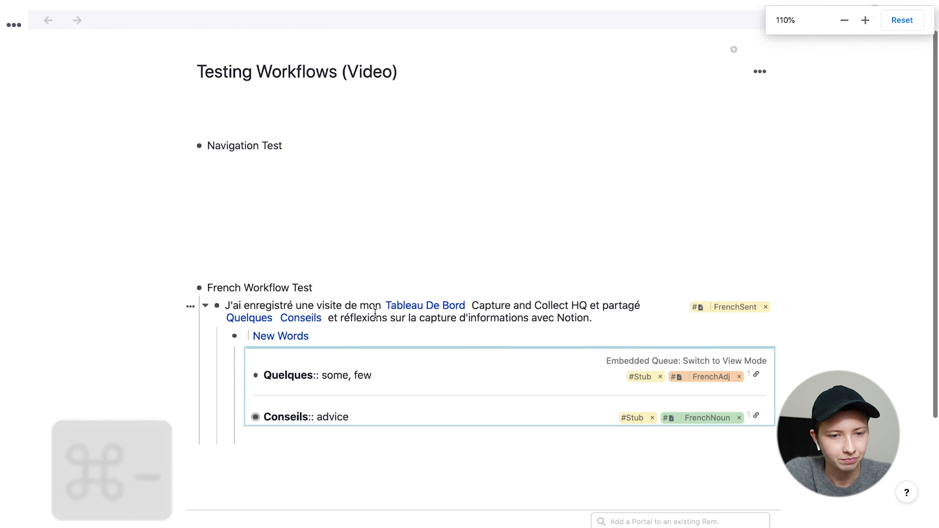
left_click(421, 69)
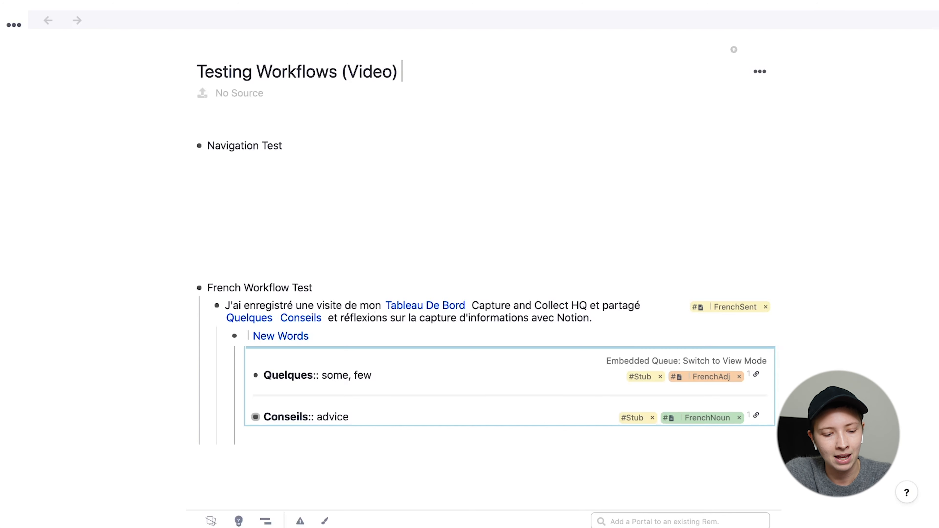
key("shift+super+Up")
key("shift+super+Up")
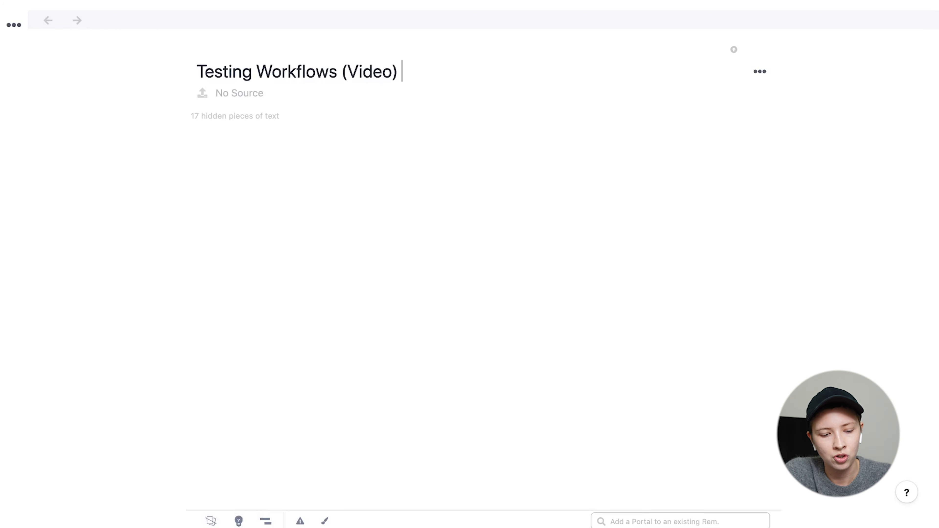
key("shift+super+Down")
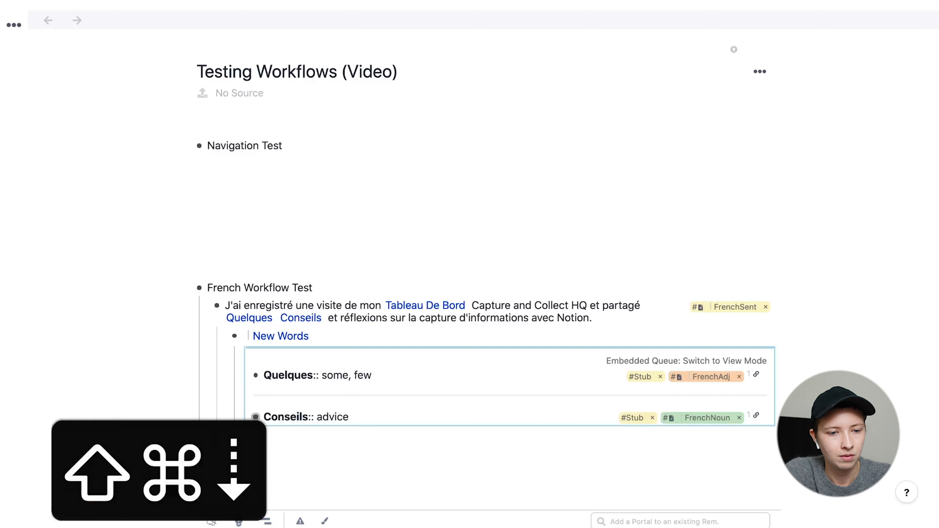
Step: Collapse the document's contents once more and re-expand them level by level
key("super+Up")
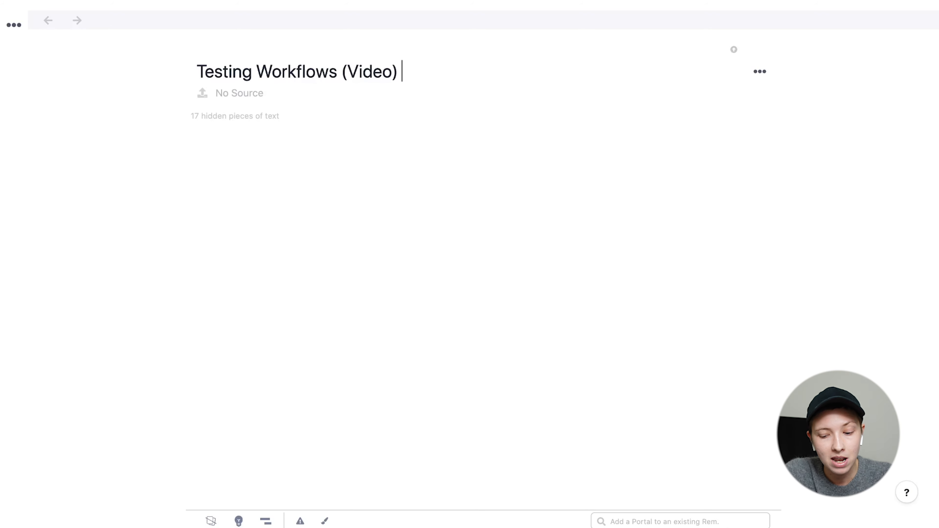
key("super+Down")
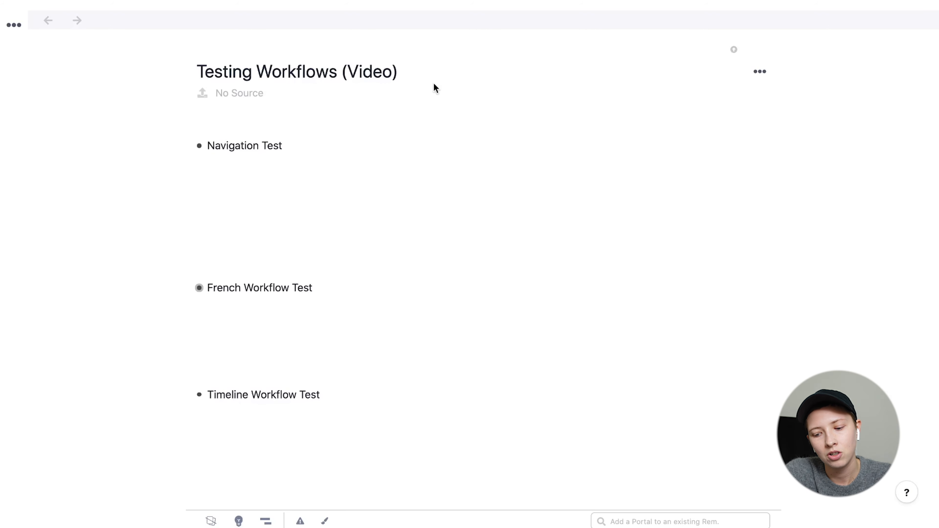
key("shift+super+Down")
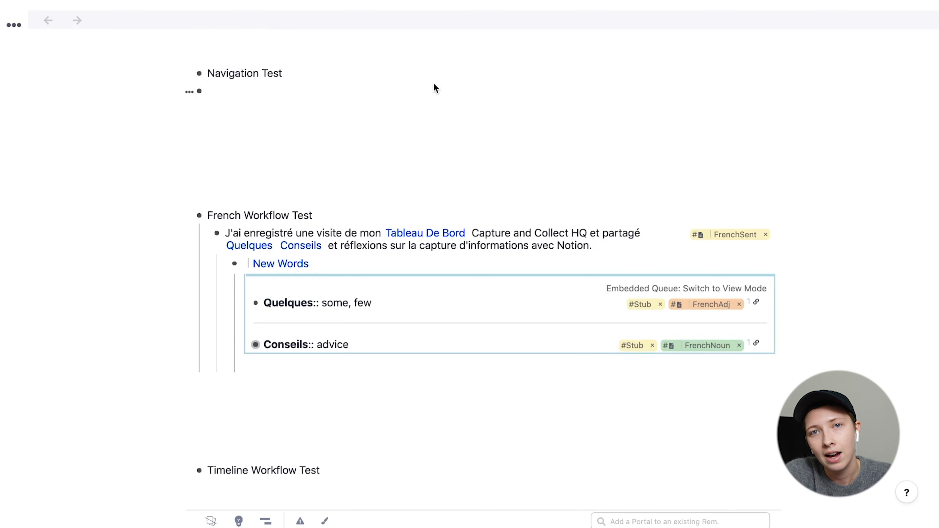
Step: Tag an empty rem below Navigation Test with Tableau De Bord and remove that tag again
left_click(428, 155)
type("##")
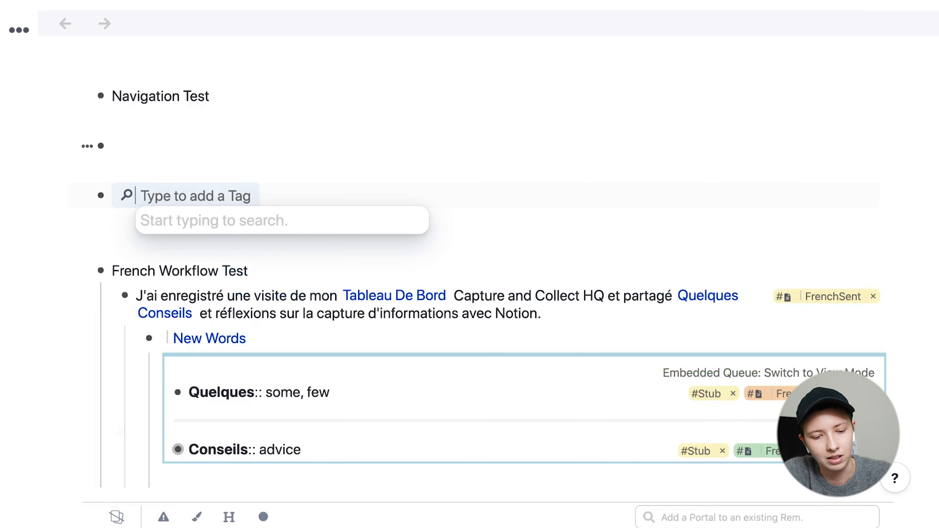
type("Tab")
key("Return")
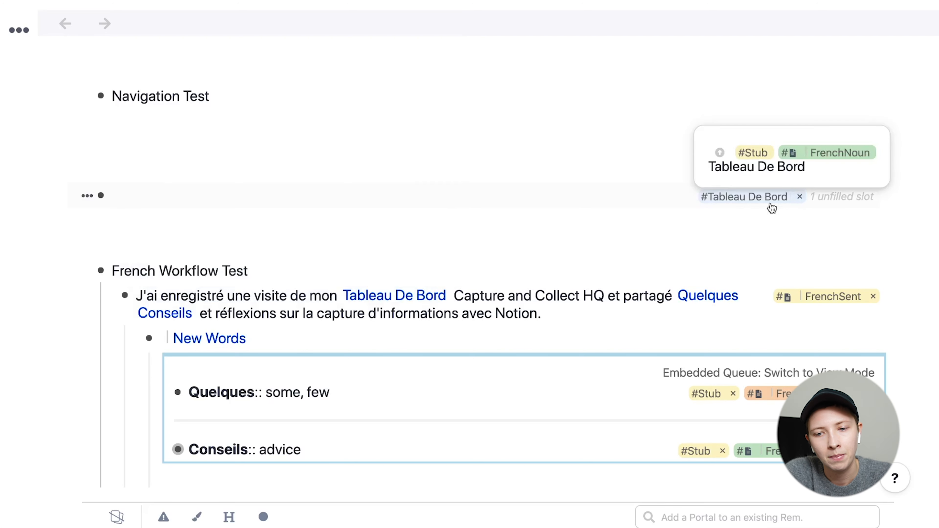
left_click(800, 196)
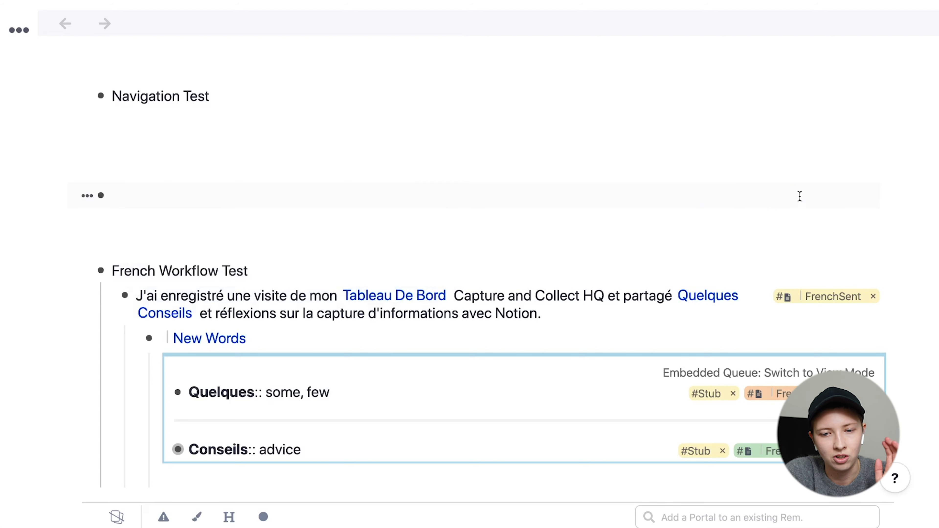
Step: Tag the empty rem above French Workflow Test with the FrenchVerb template
left_click(251, 192)
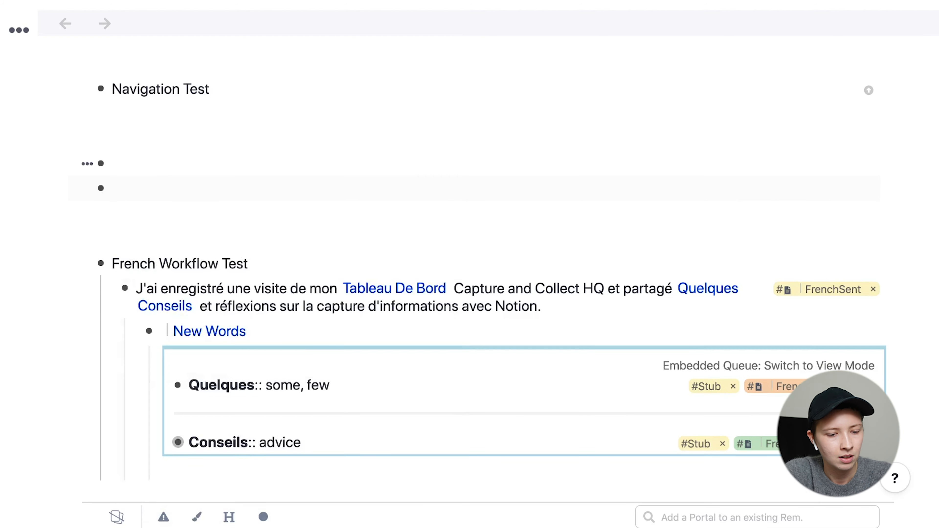
type("#FrenchVer")
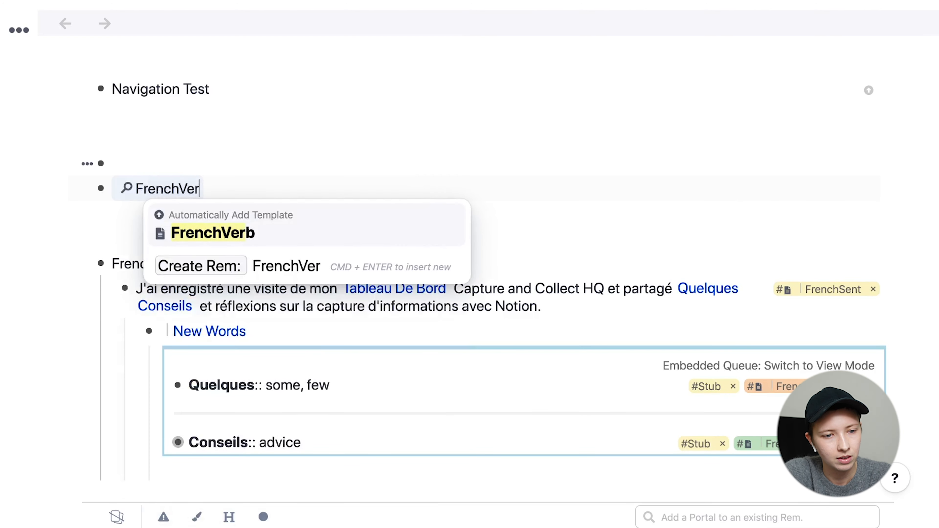
key("Return")
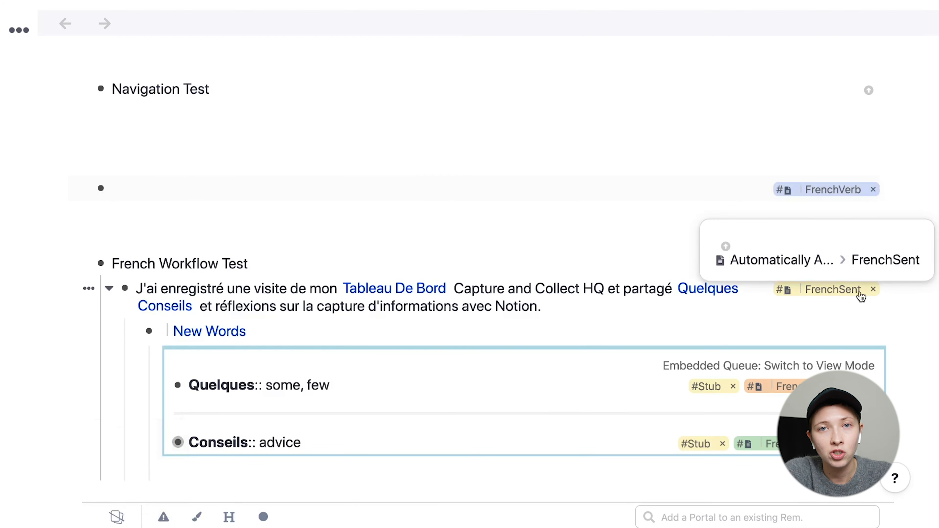
Step: Insert the FrenchVerb tag's rem into the document and highlight it green
mouse_move(829, 193)
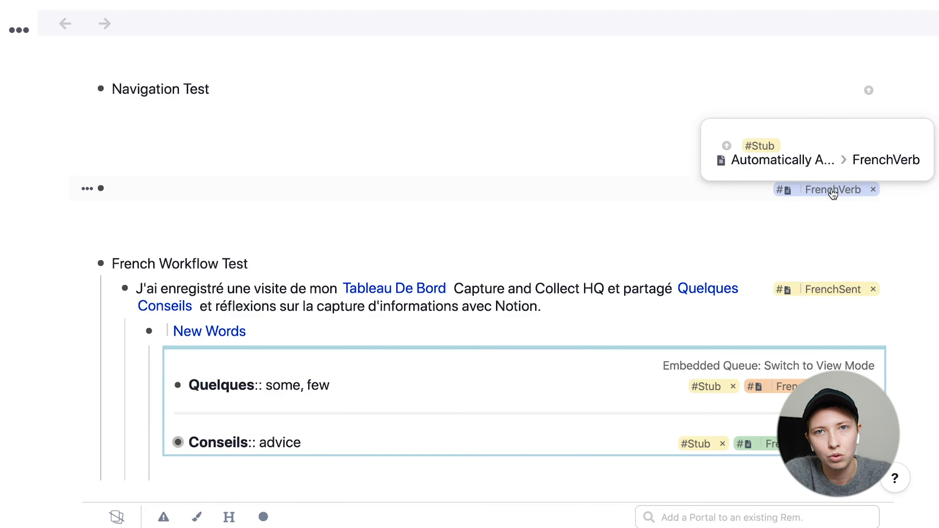
left_click(833, 192)
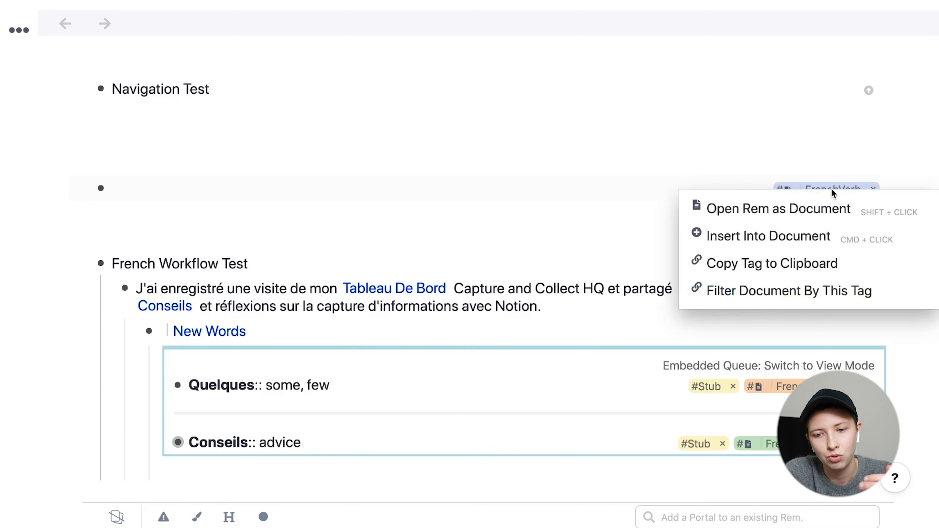
left_click(809, 241)
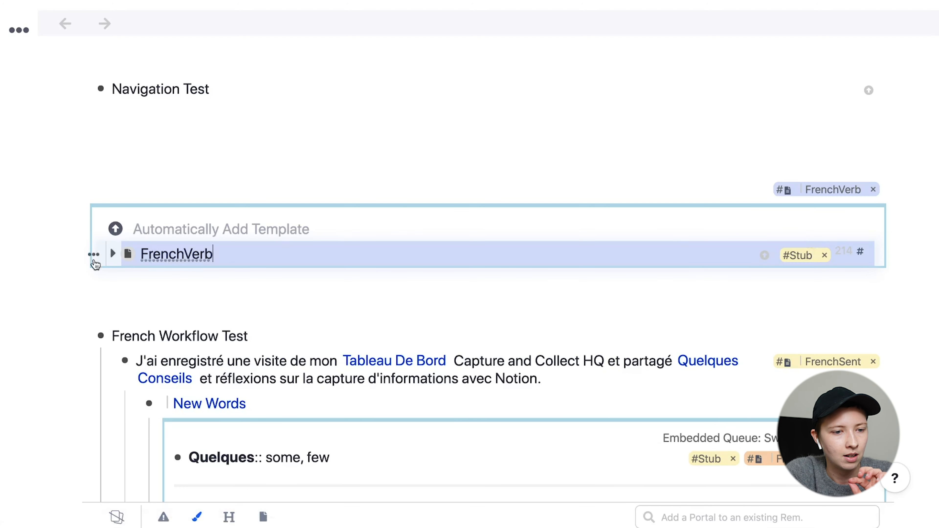
left_click(95, 259)
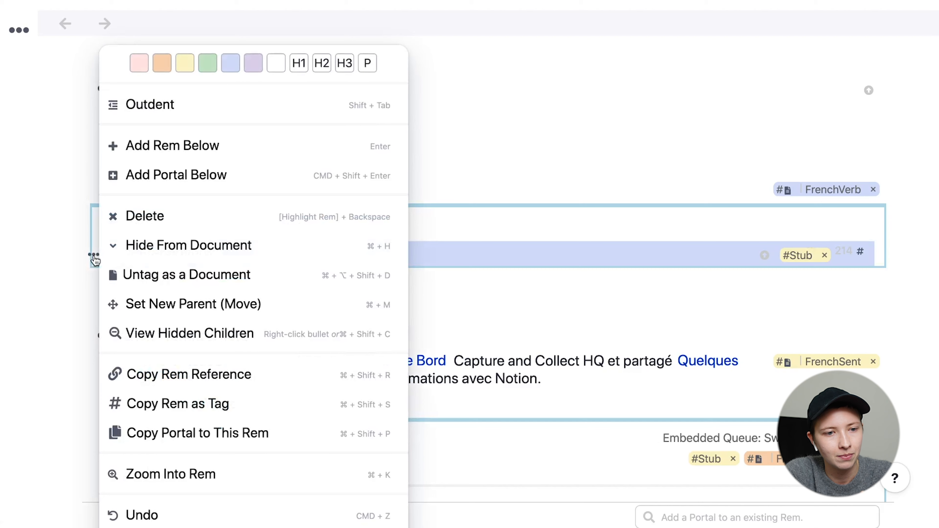
left_click(207, 41)
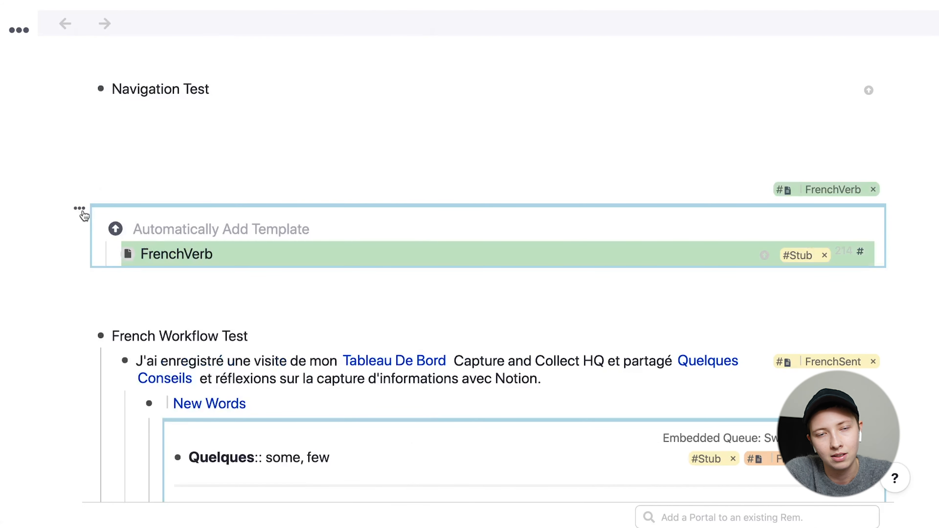
Step: Delete the portal containing the FrenchVerb rem below Navigation Test
left_click(82, 212)
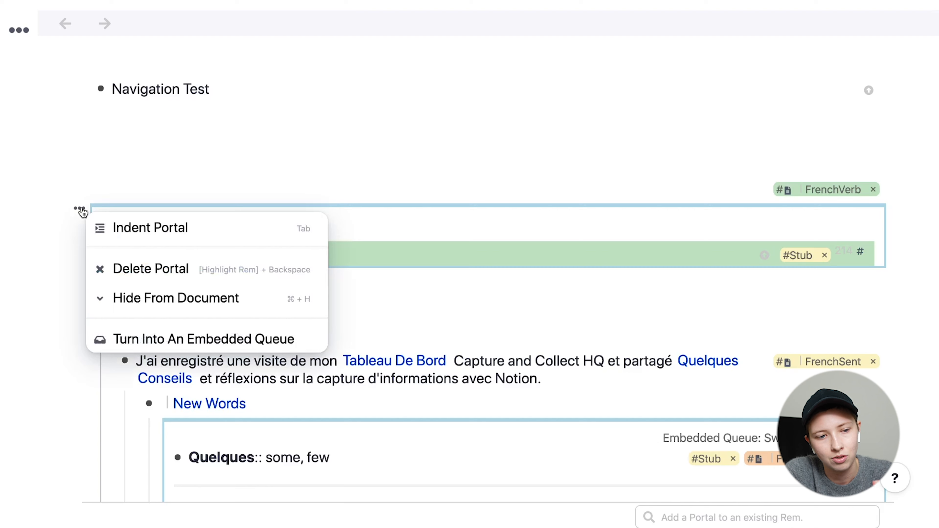
left_click(107, 268)
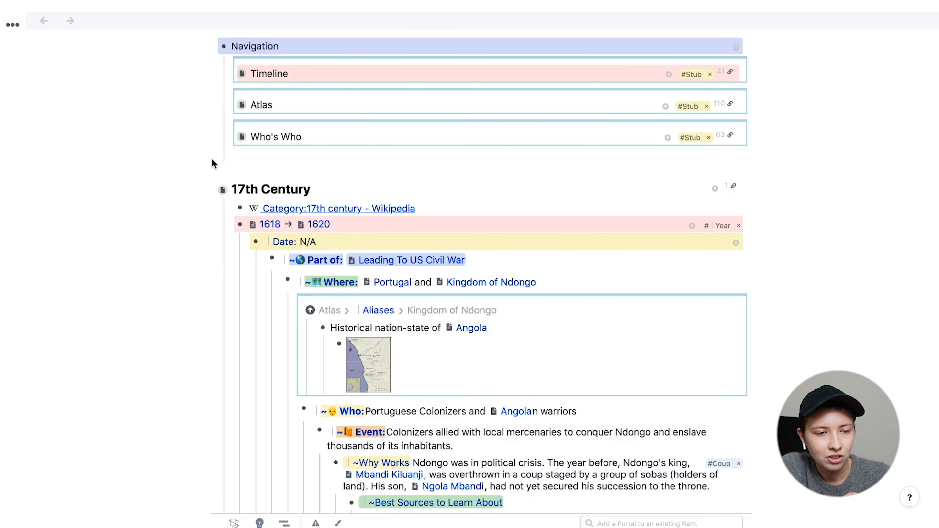
Step: Expand Timeline and its Aliases under Navigation in the Waterfall document and look through the list of years
scroll(212, 159, "up", 1)
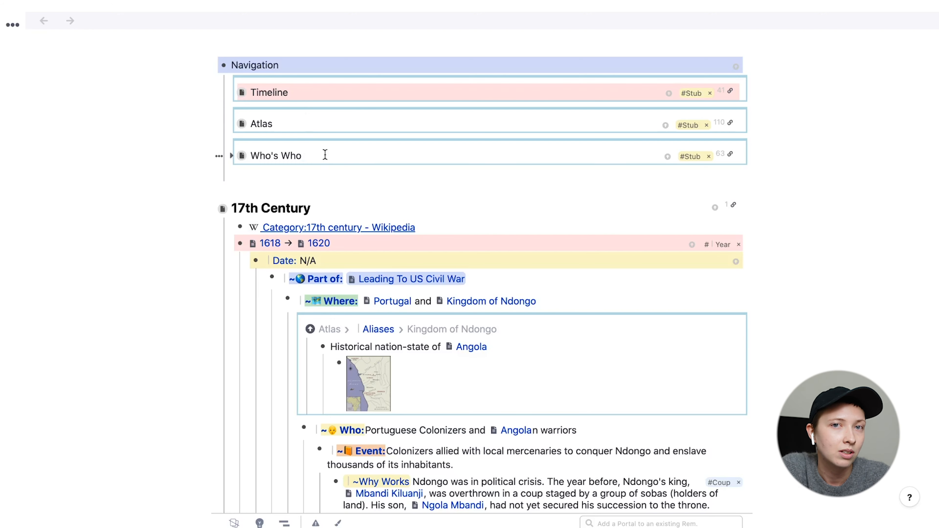
scroll(325, 154, "down", 1)
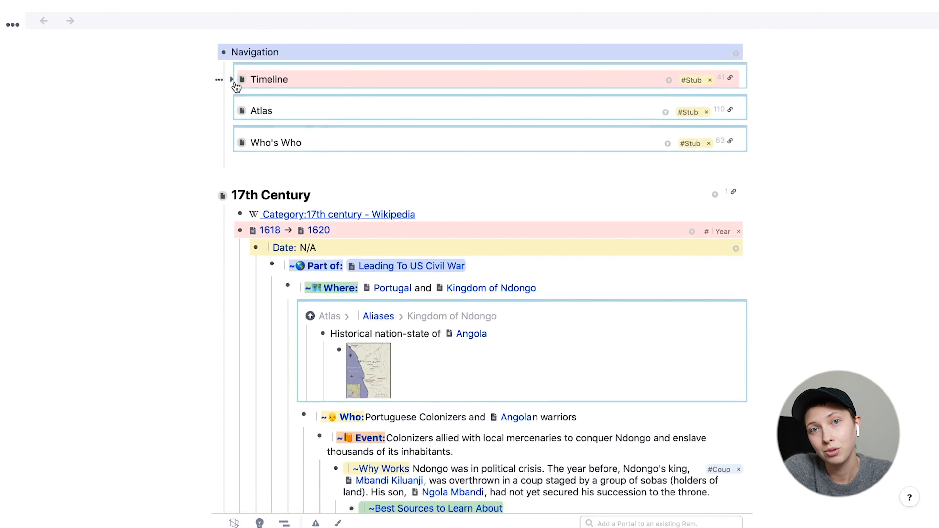
left_click(233, 81)
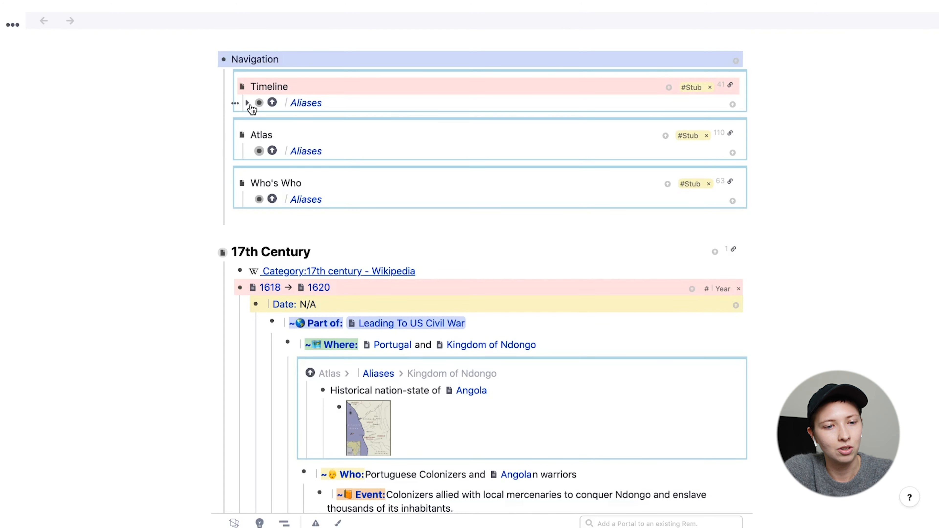
left_click(248, 104)
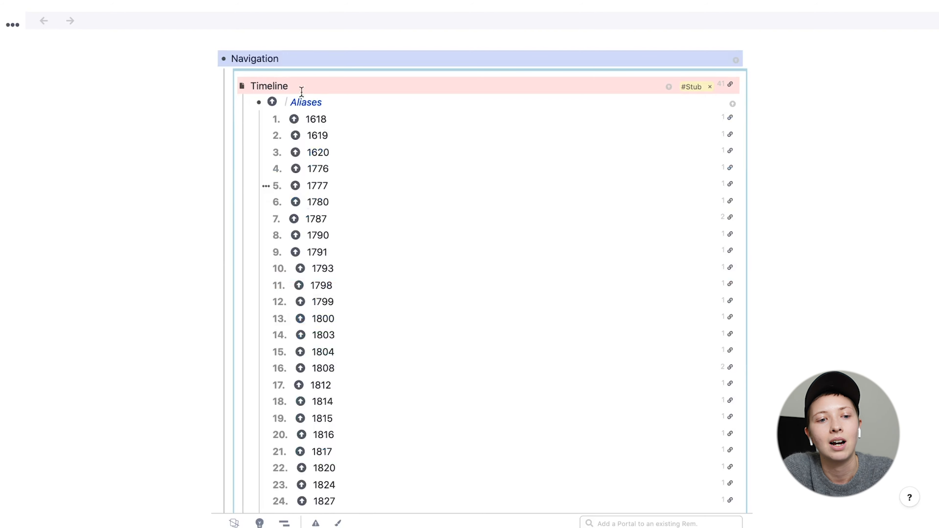
scroll(331, 160, "down", 15)
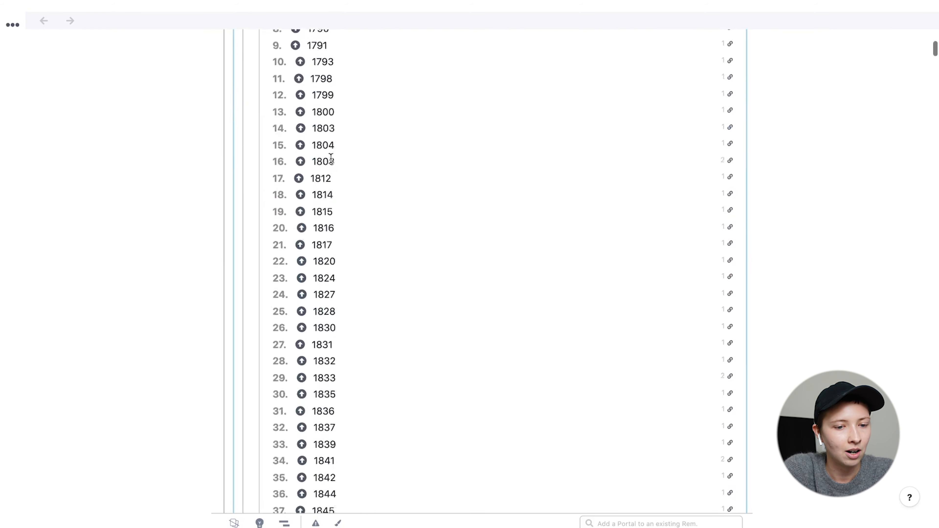
scroll(331, 160, "up", 12)
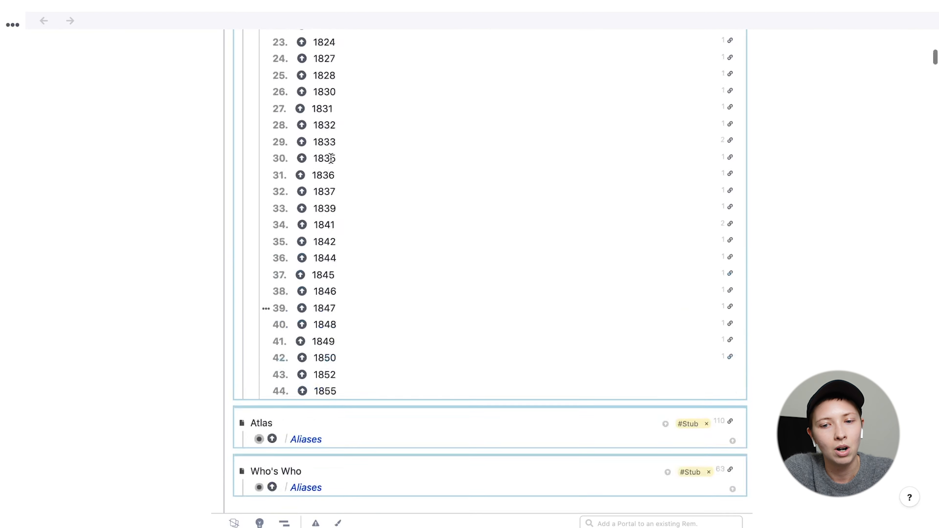
scroll(331, 158, "up", 4)
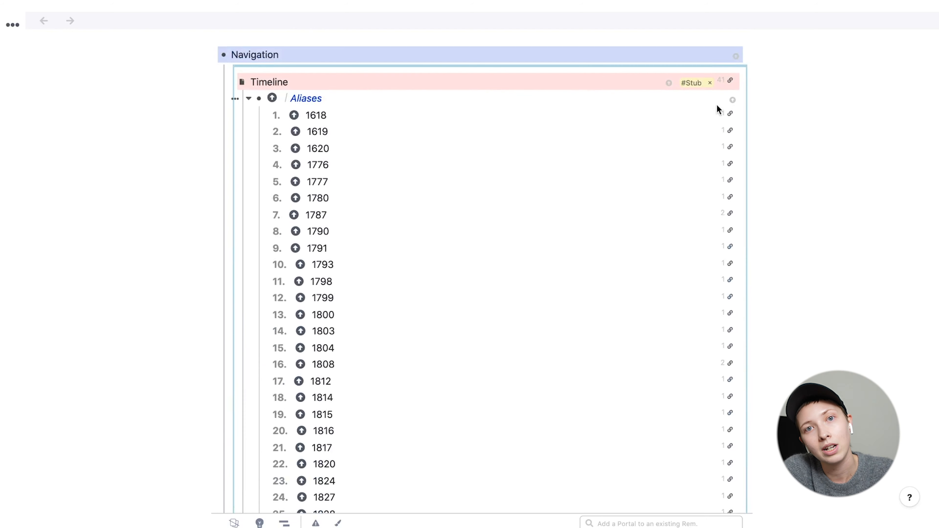
Step: Check the tags on Timeline's Aliases rem and tag it with Automatically Sort
left_click(733, 100)
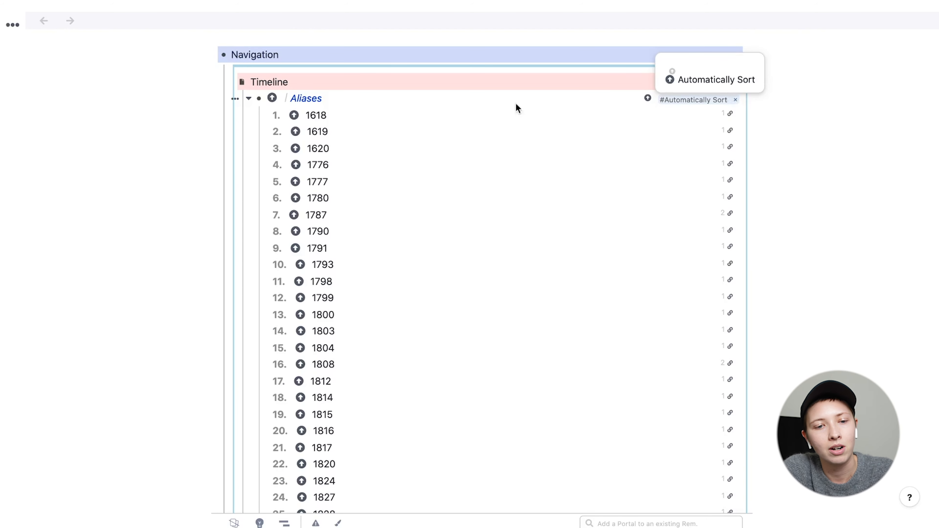
left_click(435, 100)
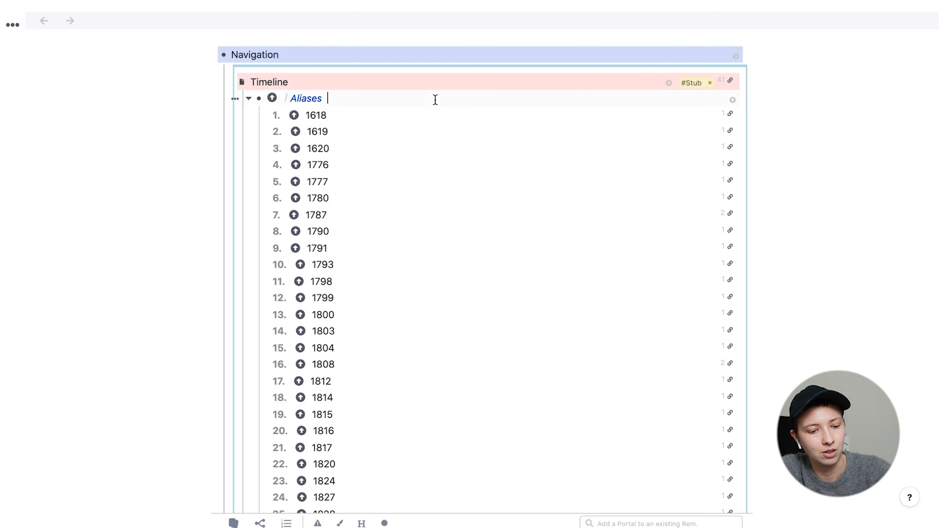
type("#")
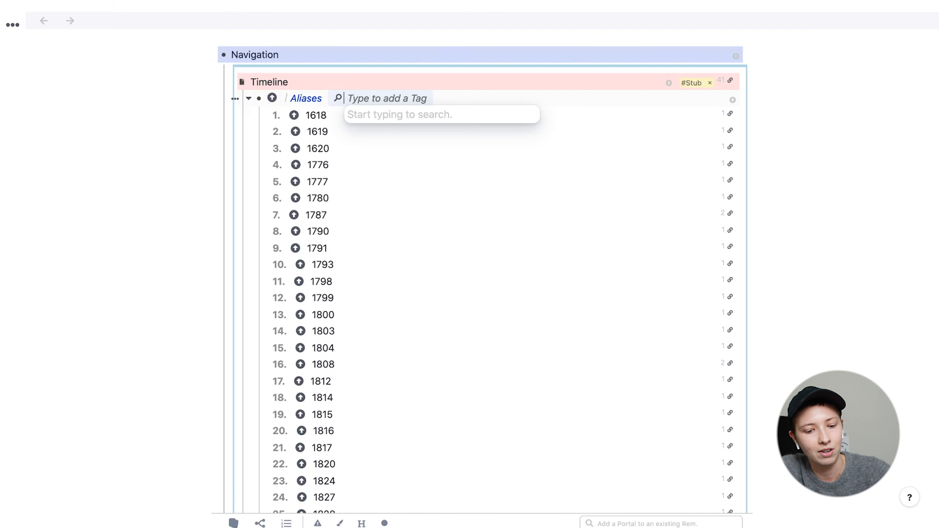
type("Automo")
key("BackSpace")
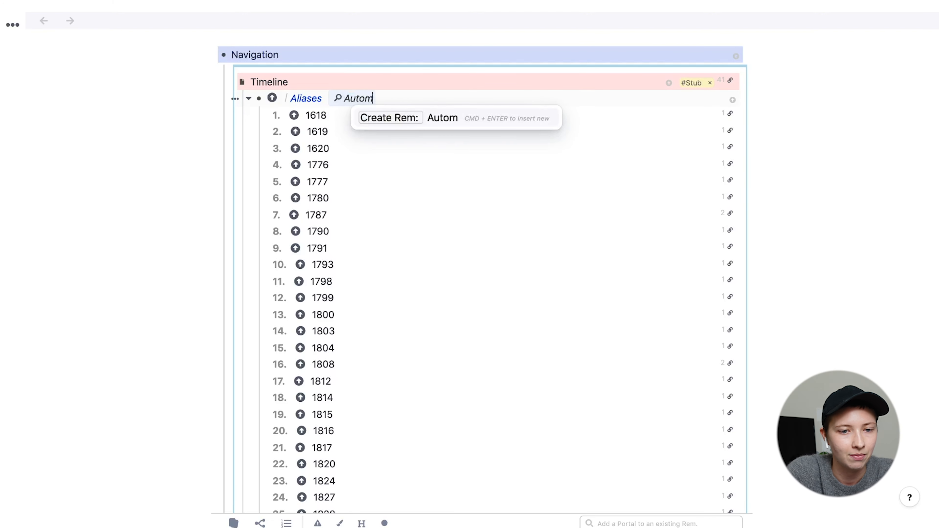
type("a")
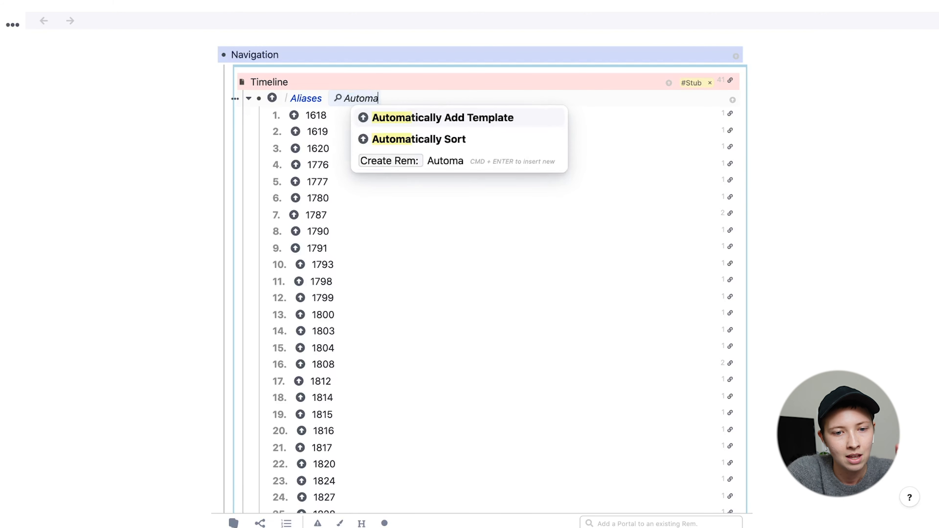
left_click(474, 144)
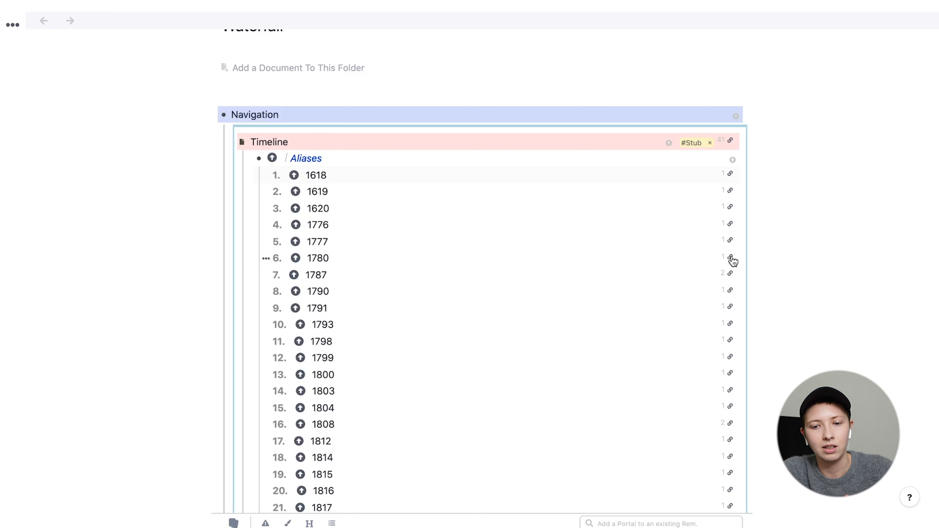
Step: Add a search portal listing the references to 1780 and expand its 1780 → 1804 entry level by level down to the Event details
mouse_move(731, 259)
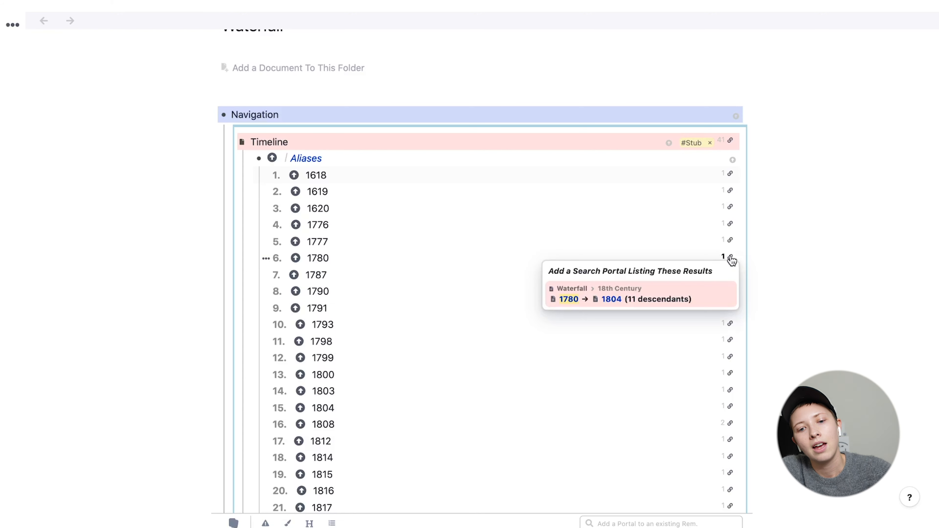
left_click(715, 280)
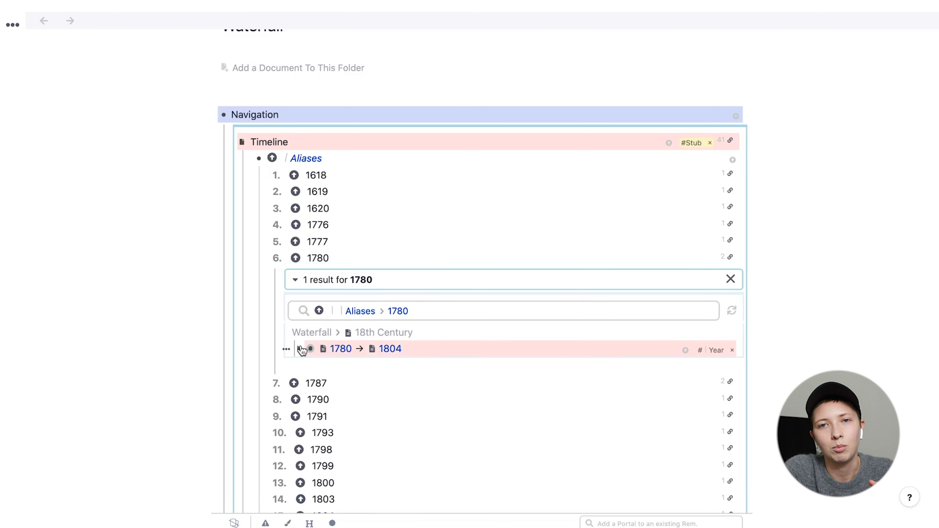
scroll(347, 376, "down", 3)
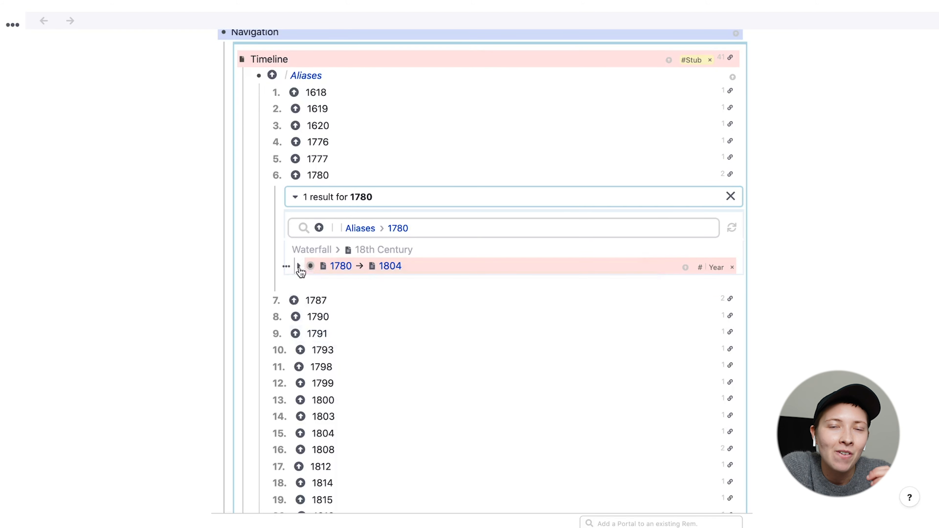
left_click(299, 267)
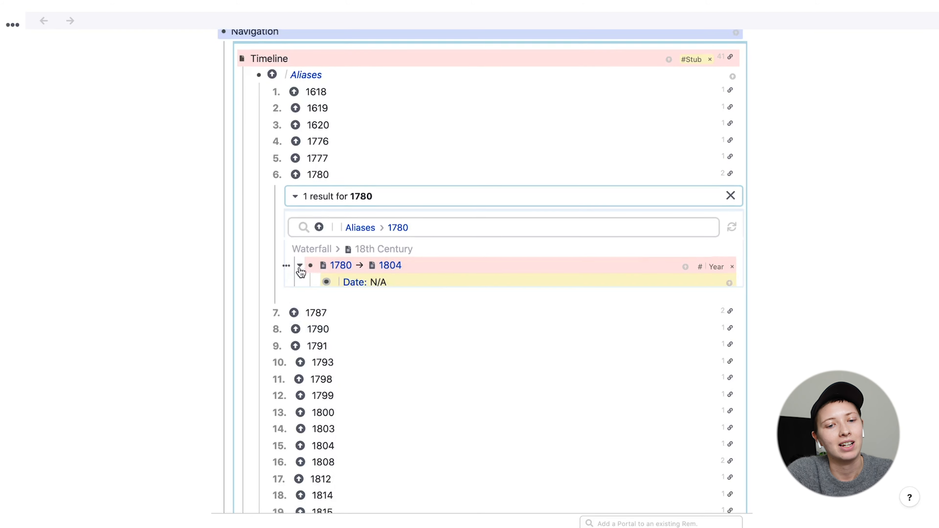
left_click(315, 283)
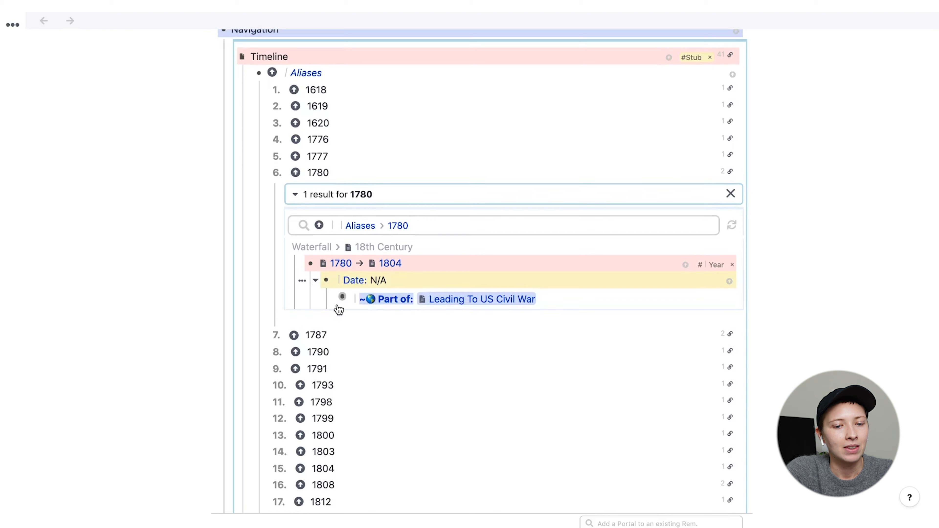
left_click(332, 298)
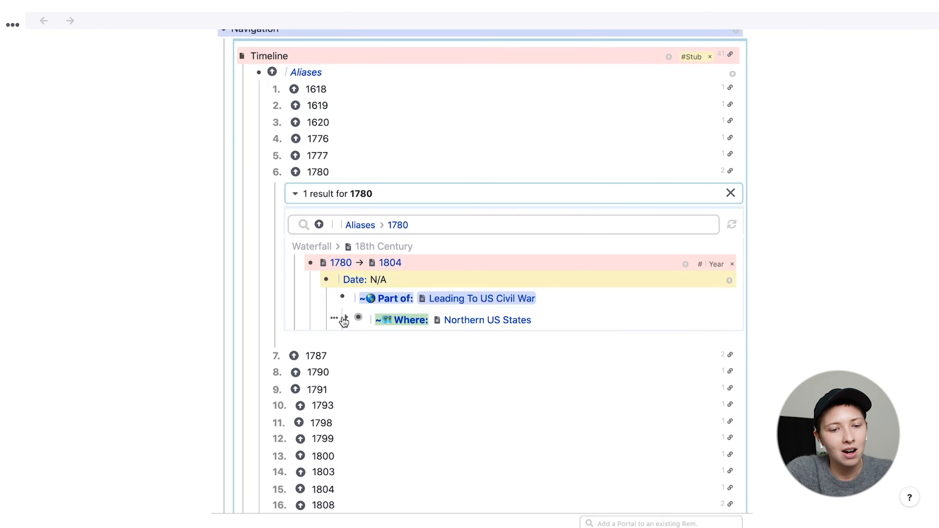
left_click(345, 318)
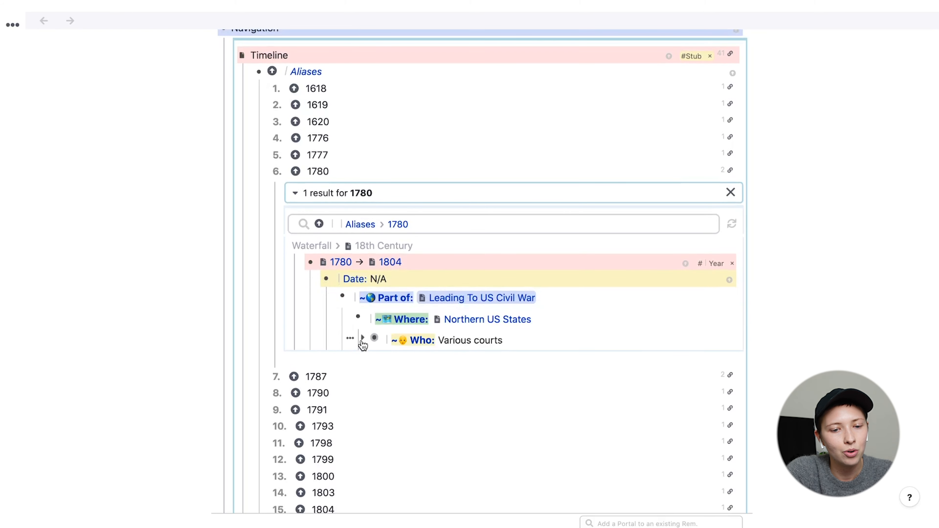
left_click(361, 340)
left_click(379, 359)
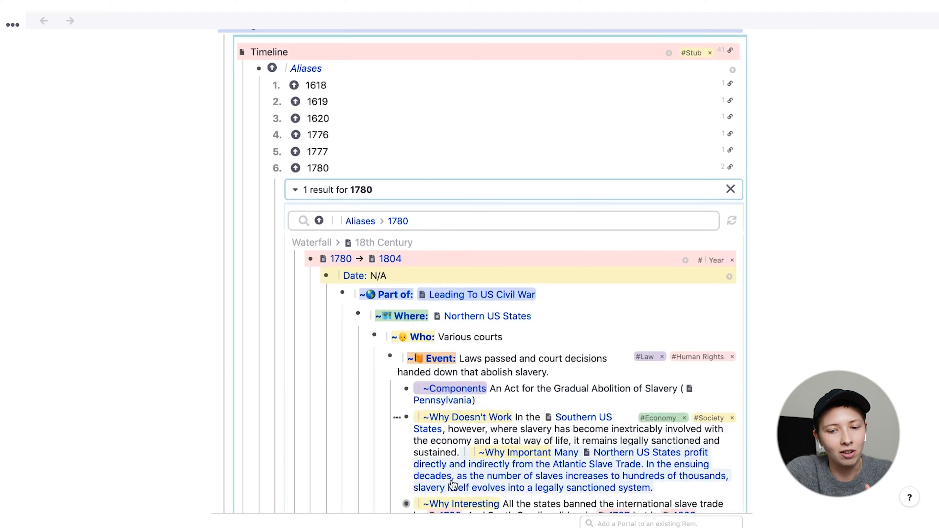
scroll(453, 486, "down", 3)
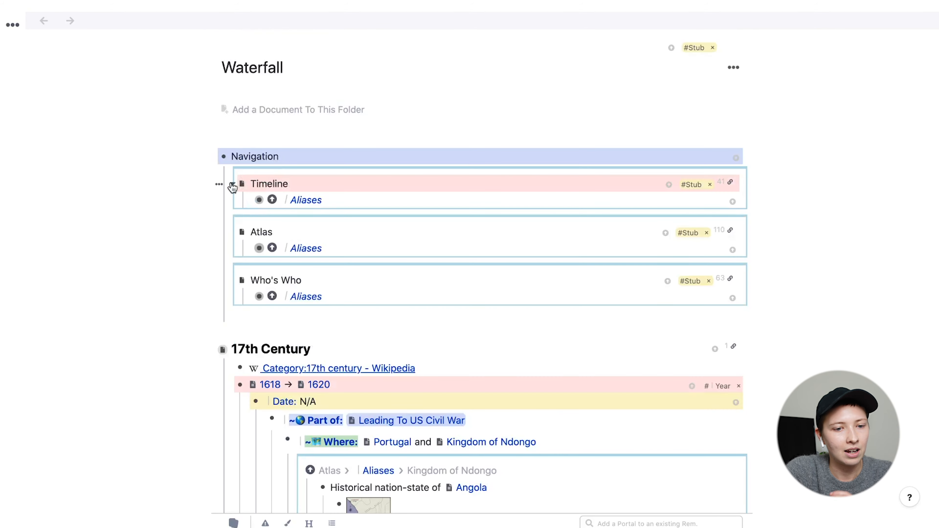
Step: Collapse the Timeline, Atlas and Who's Who portals under Navigation
left_click(233, 185)
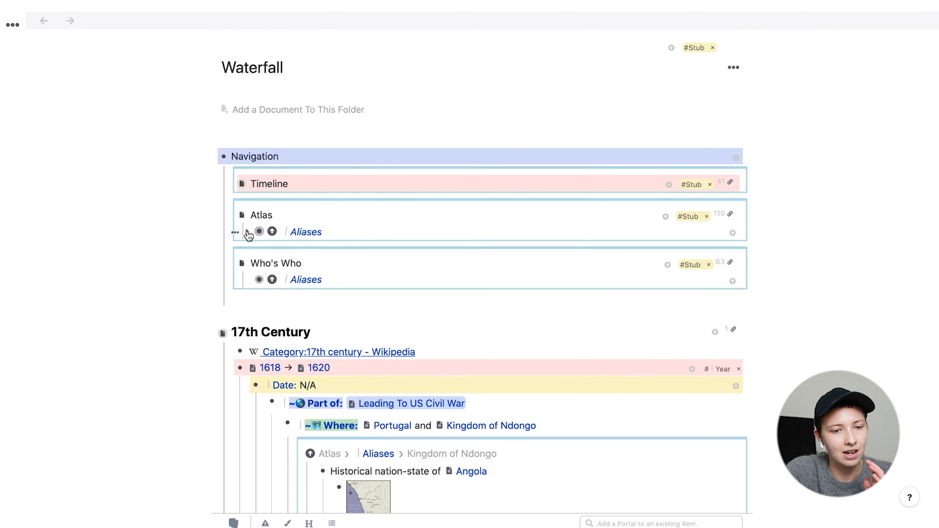
left_click(248, 233)
scroll(386, 346, "down", 3)
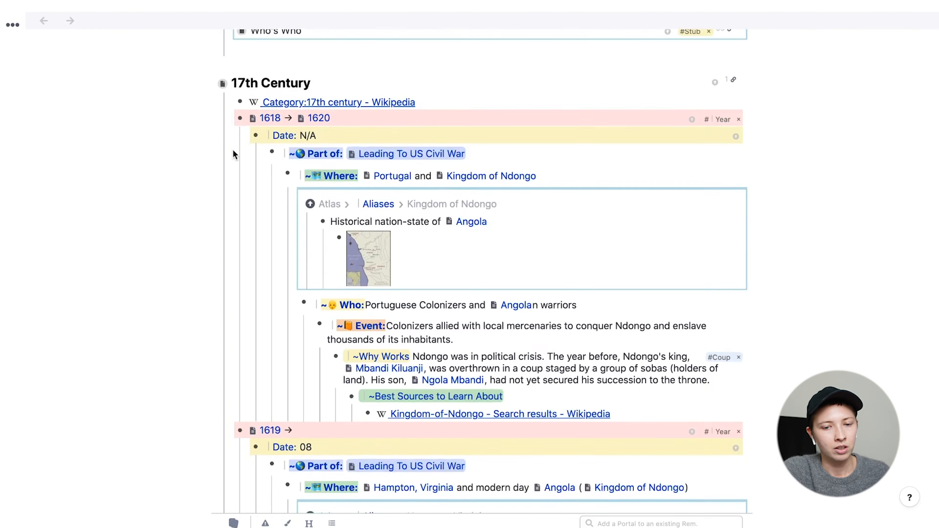
Step: Examine the 17th Century section's 1618 → 1620 entry, following its Date, Part of and Where levels
scroll(234, 153, "down", 2)
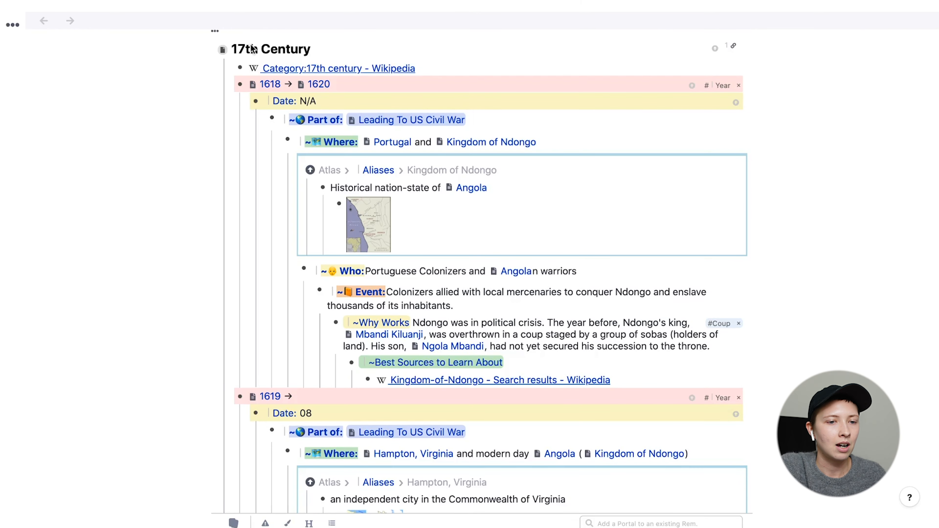
scroll(270, 119, "up", 3)
scroll(270, 119, "up", 3)
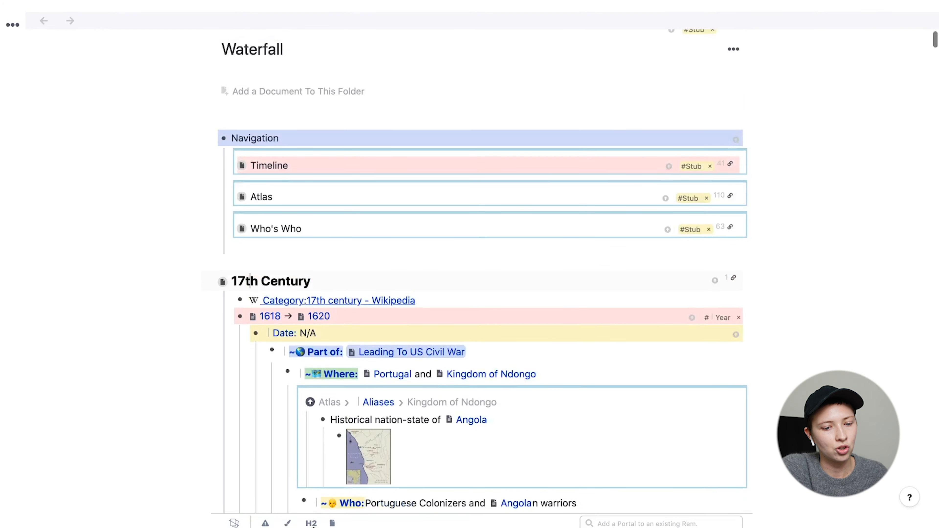
scroll(337, 326, "down", 1)
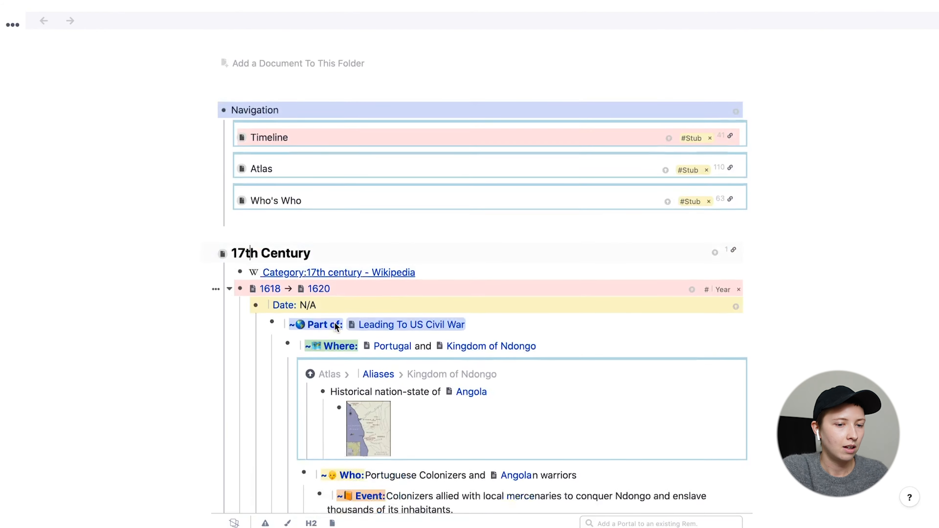
scroll(336, 327, "down", 3)
left_click(351, 205)
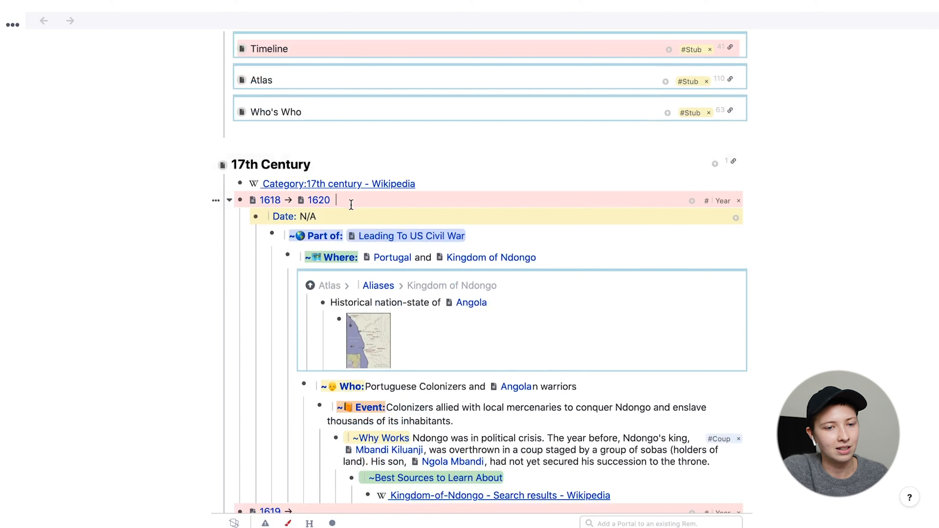
left_click(352, 217)
left_click(494, 236)
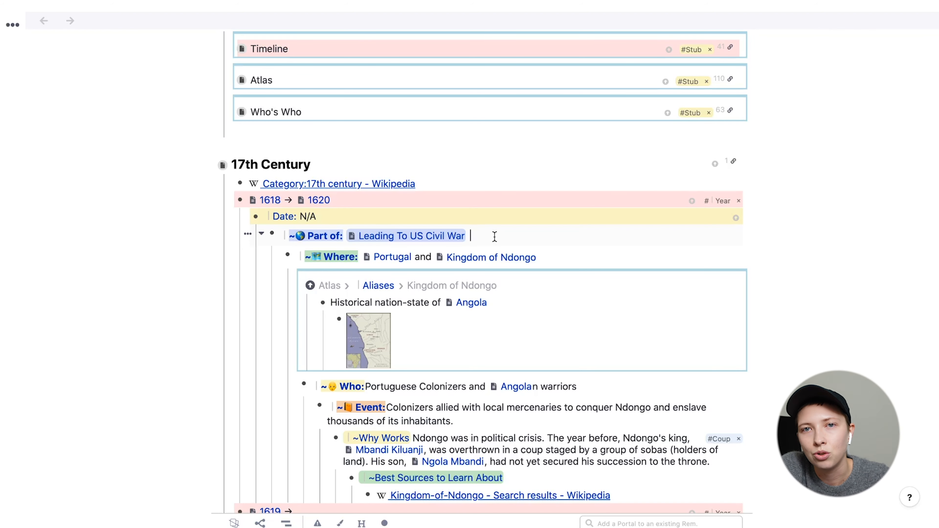
left_click(542, 256)
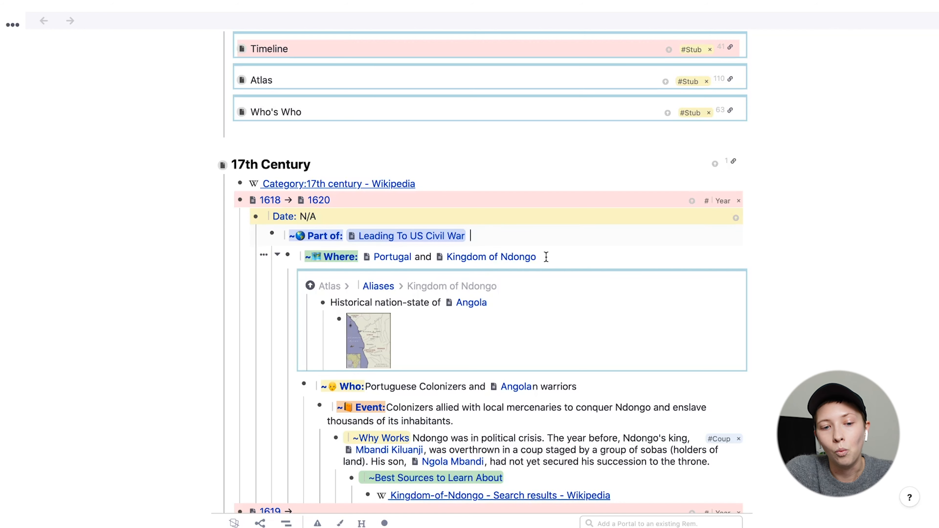
Step: Examine the Kingdom of Ndongo portal and the Who, Event and Why Works text in the 1618 → 1620 entry
scroll(546, 257, "down", 3)
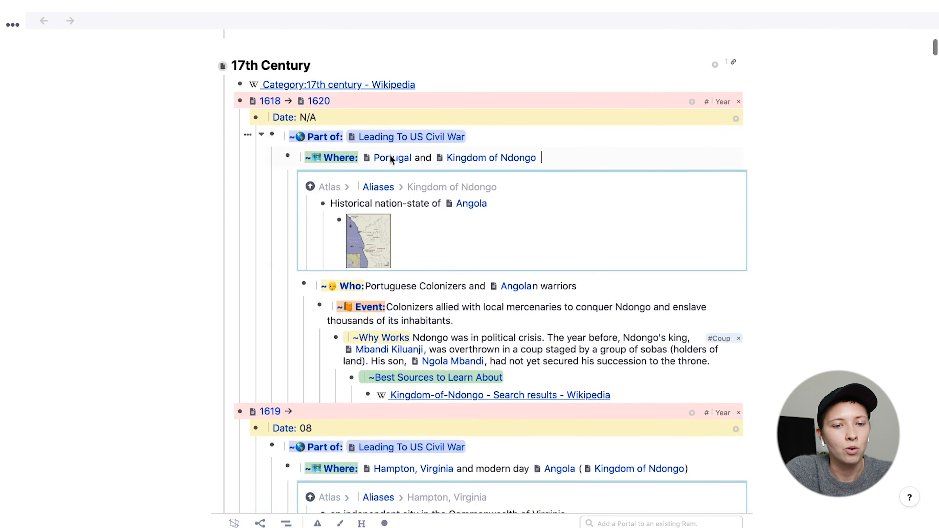
mouse_move(391, 163)
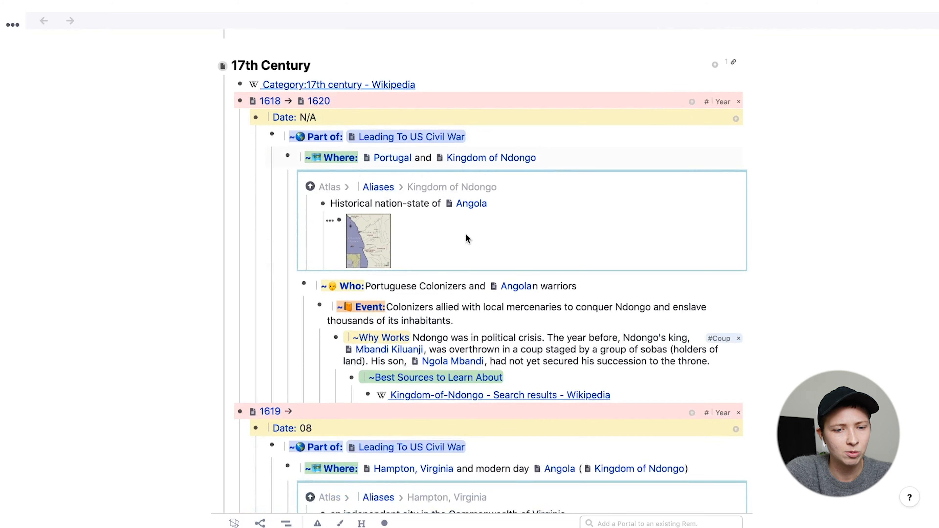
scroll(466, 238, "down", 2)
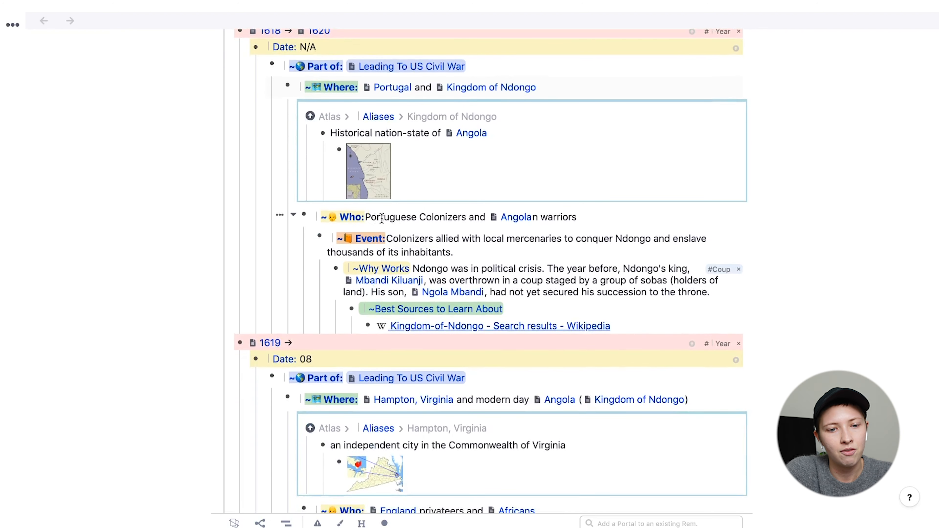
left_click_drag(453, 252, 394, 239)
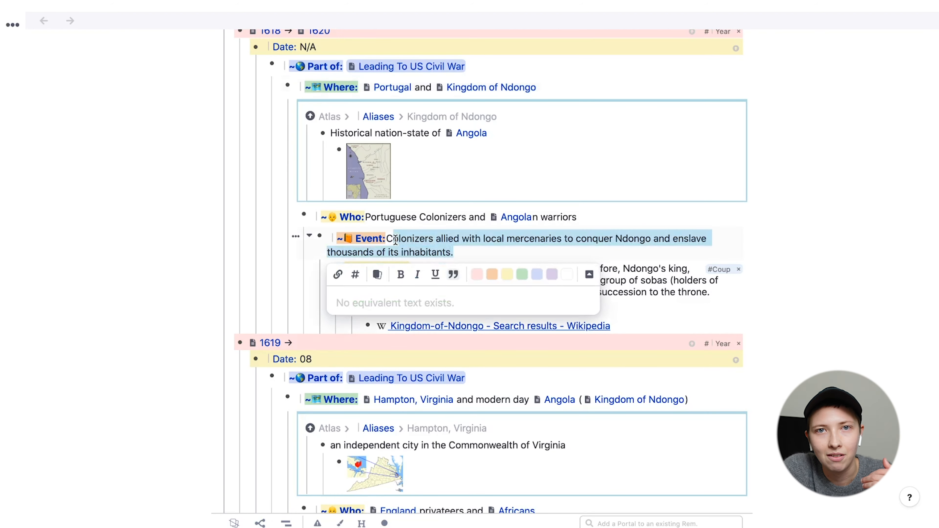
left_click(395, 239)
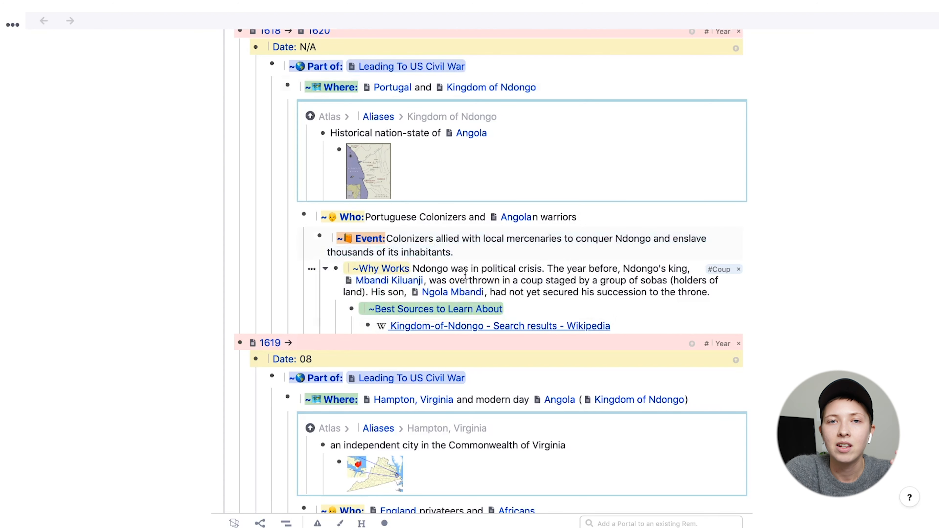
left_click_drag(465, 281, 542, 291)
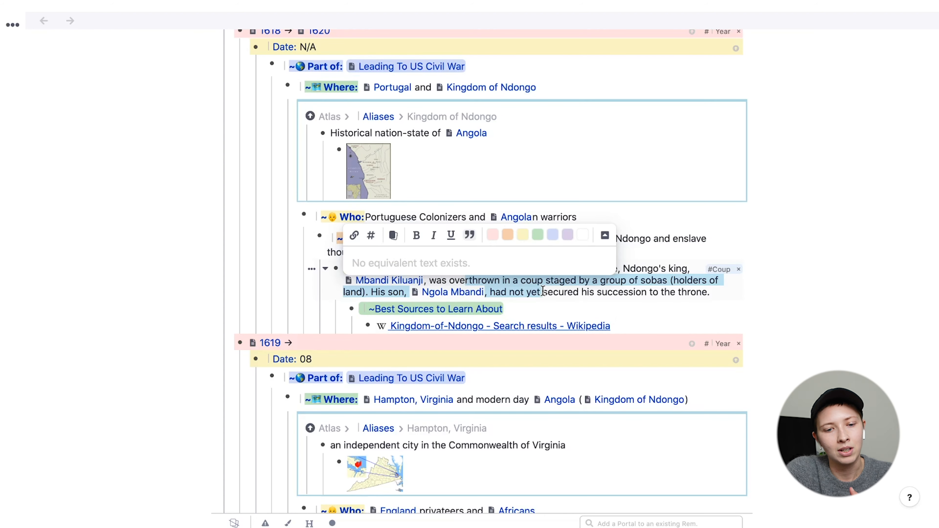